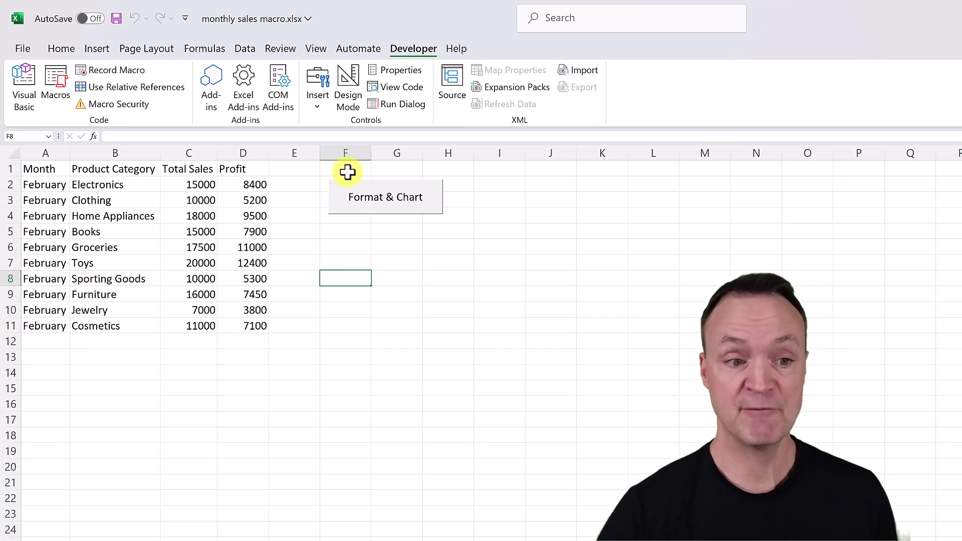
- Run the format-and-chart macro and drag the resulting chart up below the February table
click(357, 207)
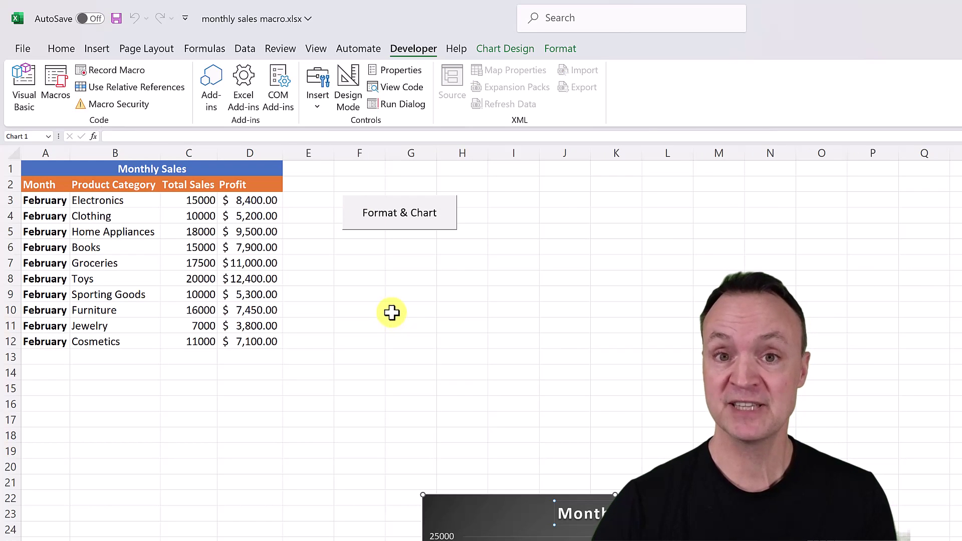
drag(476, 517, 103, 383)
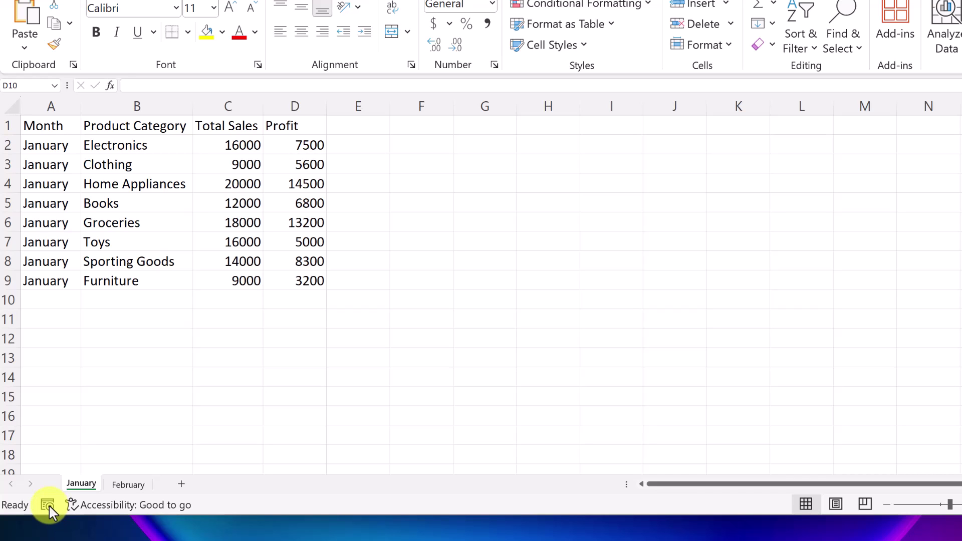
key(Return)
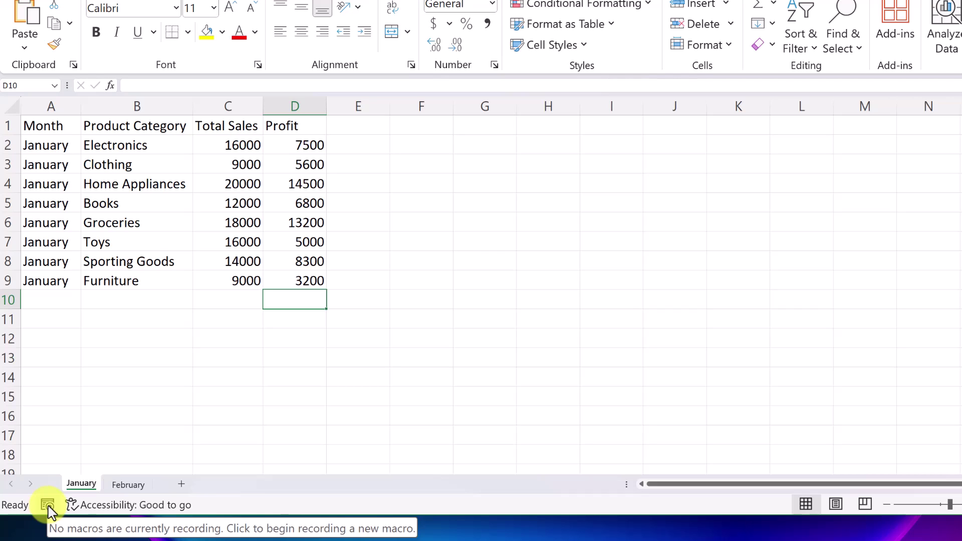
right_click(29, 507)
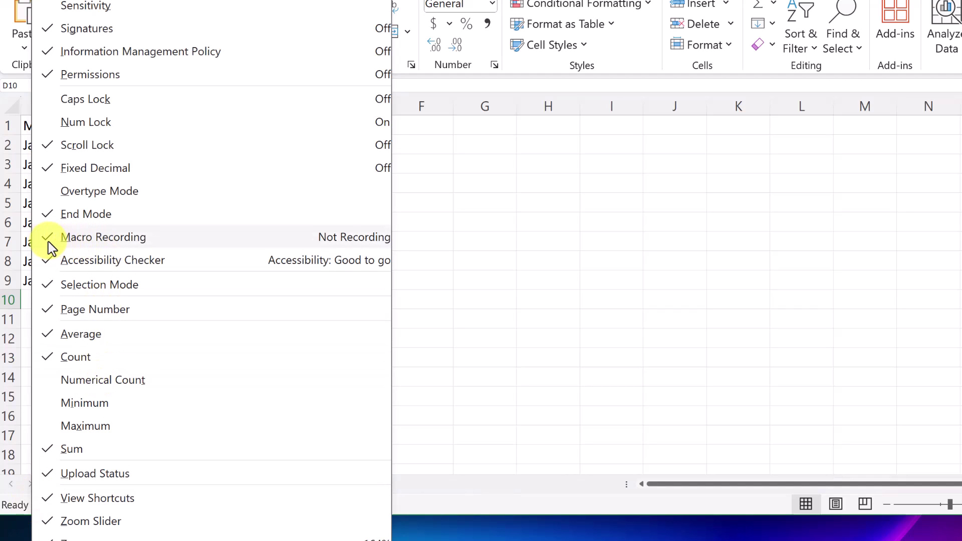
click(432, 322)
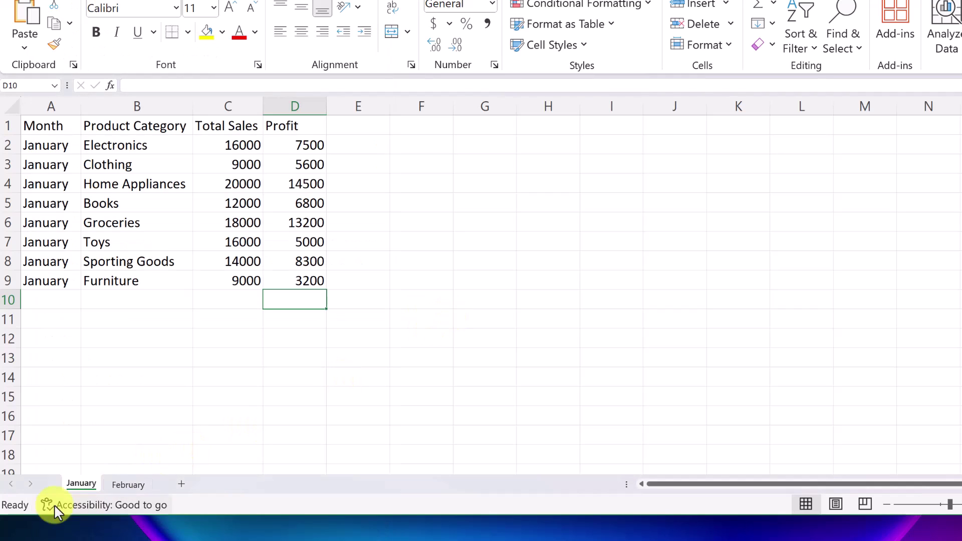
right_click(39, 506)
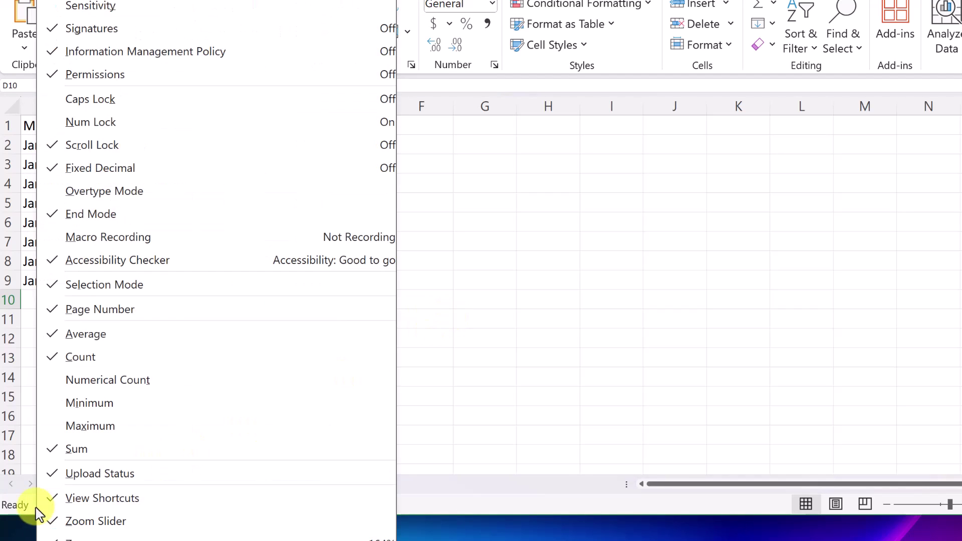
click(100, 242)
click(551, 279)
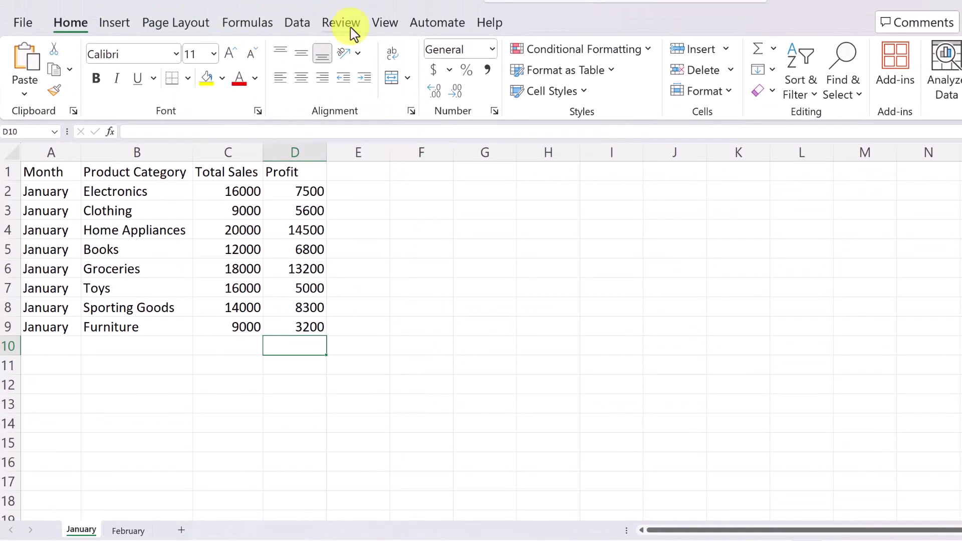
- Tick Developer under Main Tabs in Customize the Ribbon to add the Developer tab
right_click(131, 109)
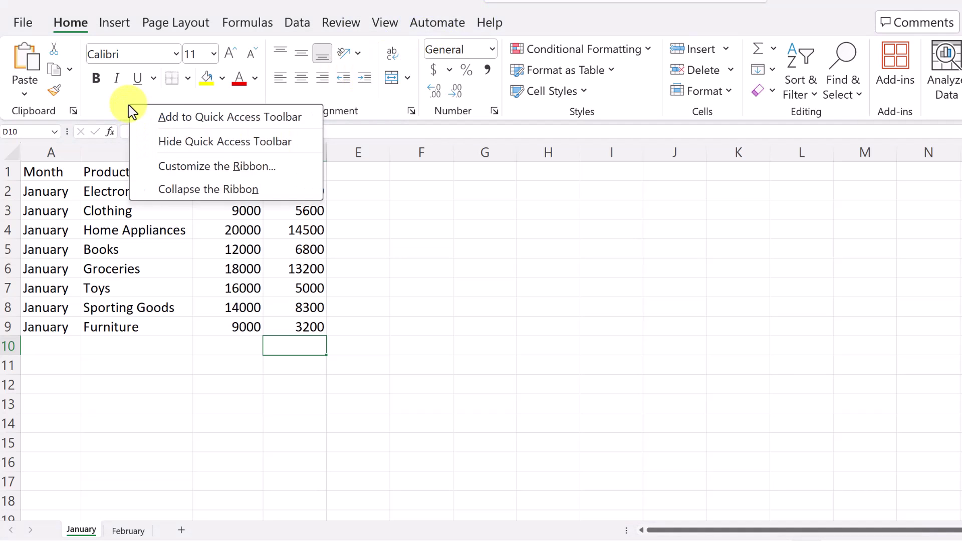
click(212, 171)
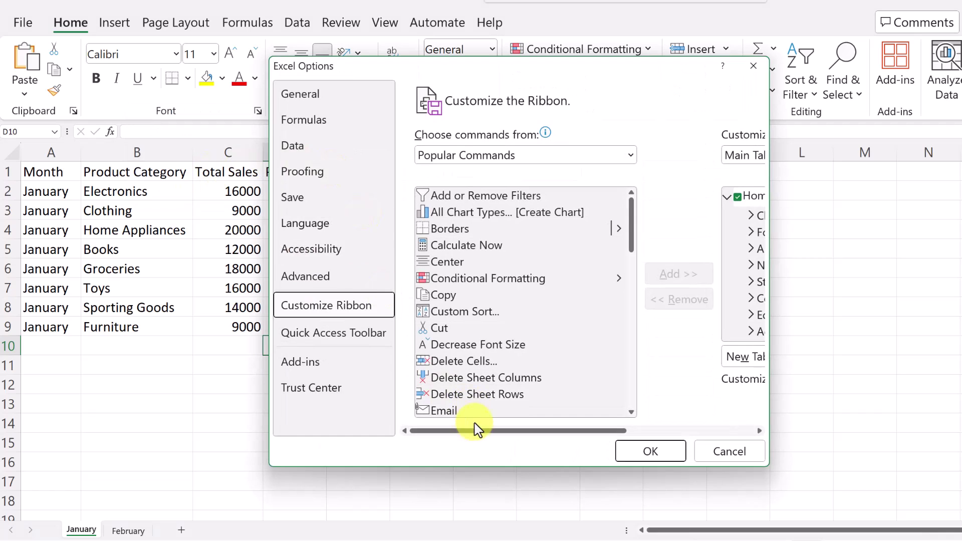
drag(476, 431, 616, 427)
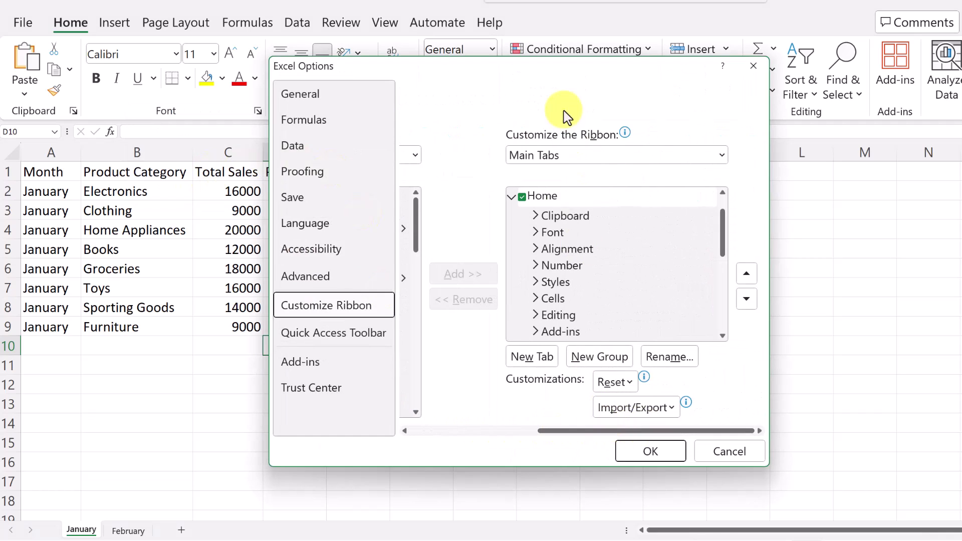
scroll(619, 281, down, 5)
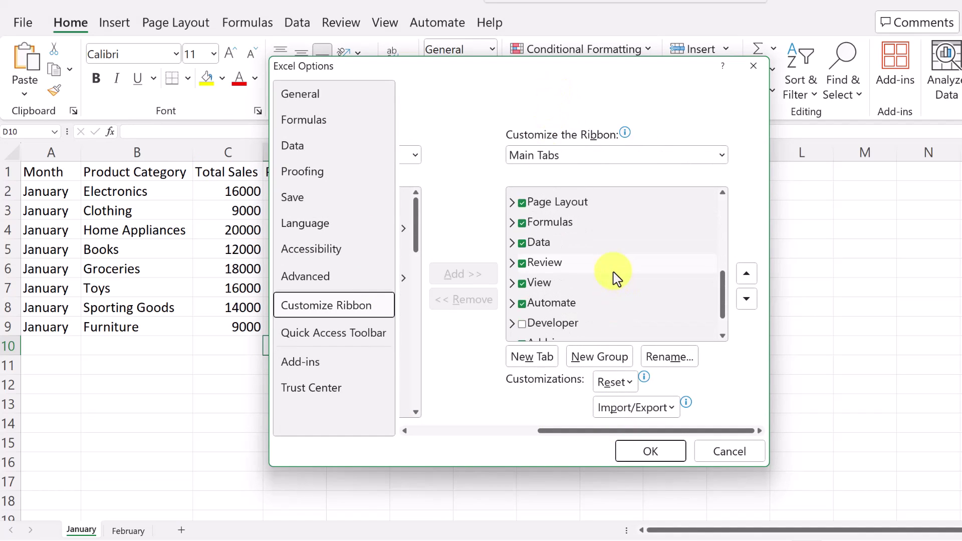
scroll(617, 279, down, 1)
click(523, 291)
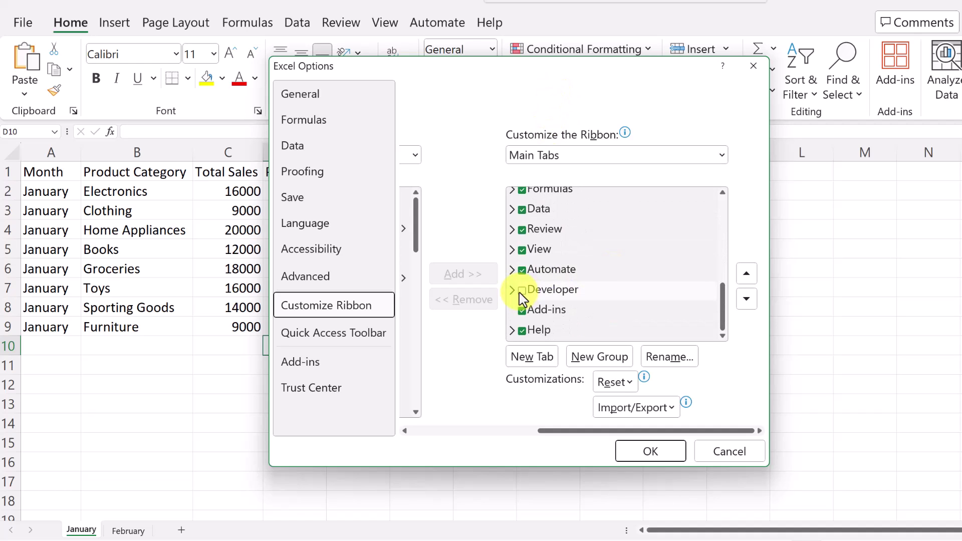
click(650, 451)
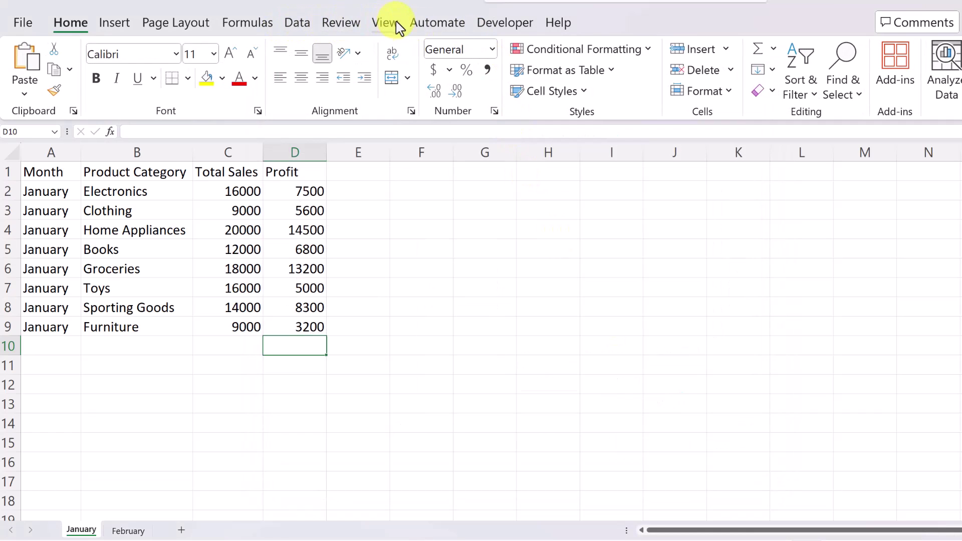
- Show the Developer tab's commands and select cell E6 beside the January table
click(501, 27)
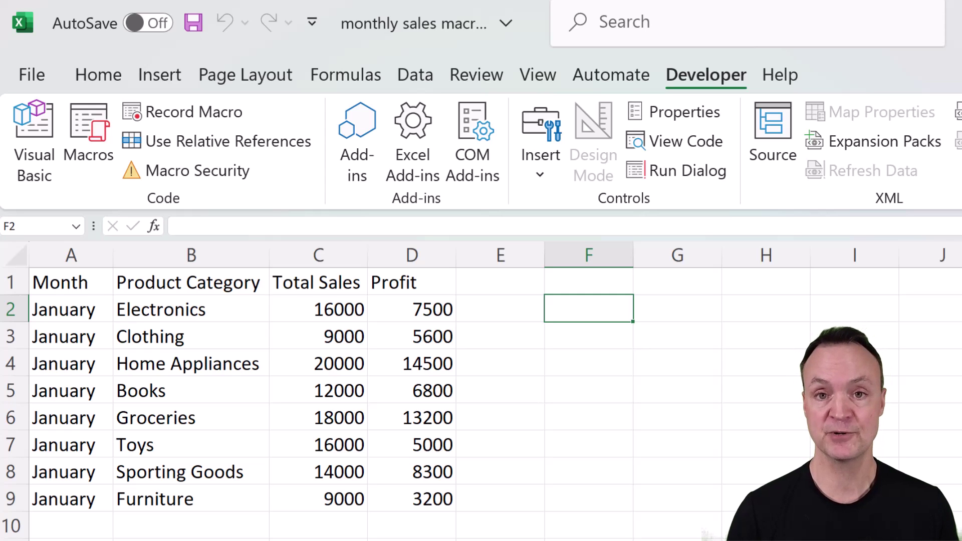
click(499, 418)
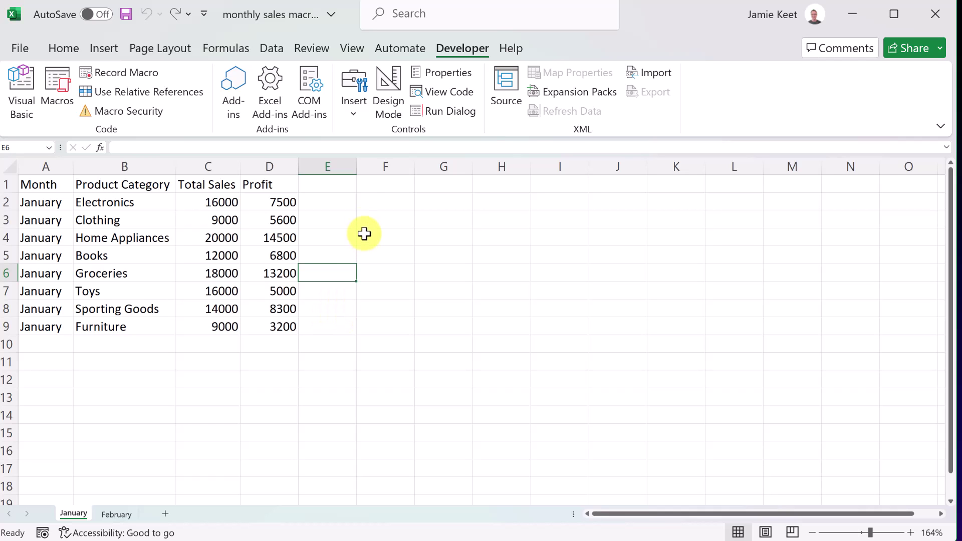
- Start recording a macro named 'Format', stored in this workbook
click(114, 73)
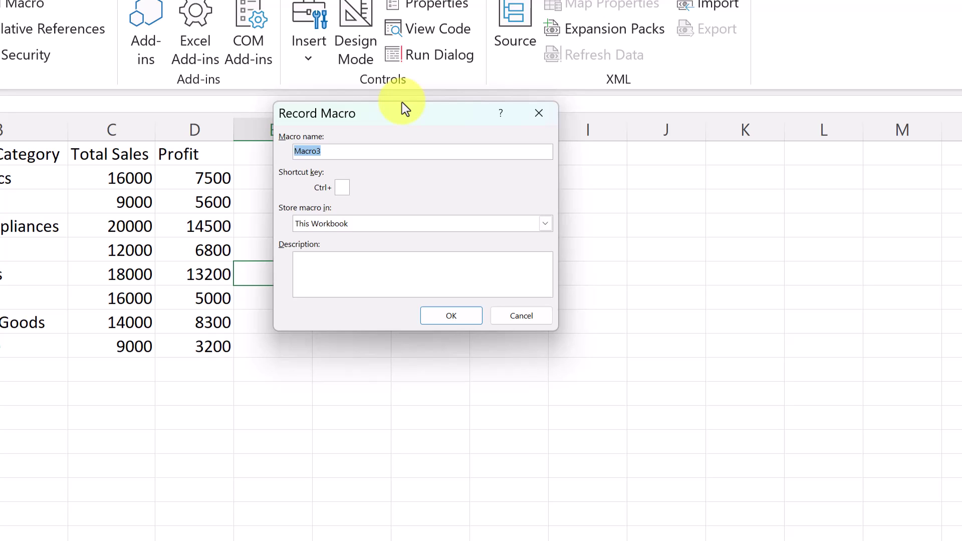
text(Format)
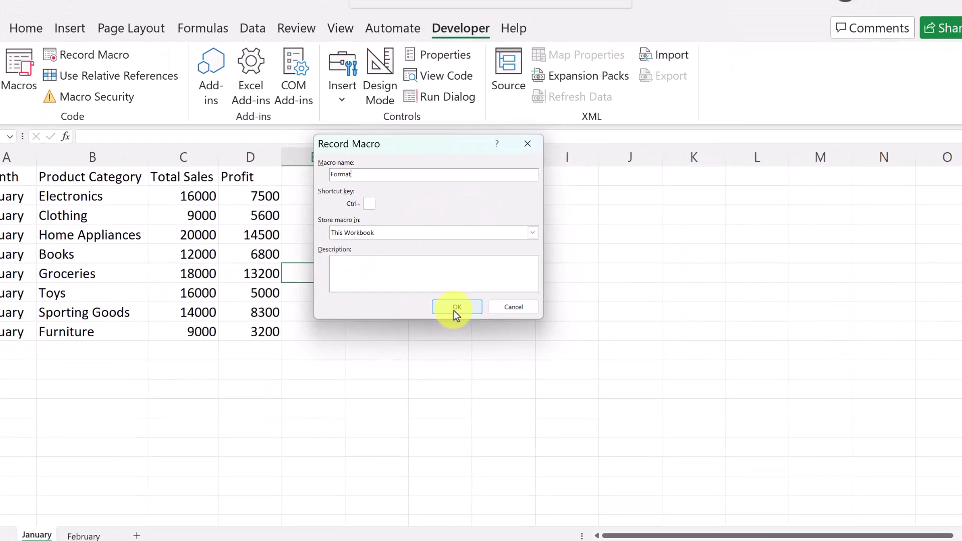
click(455, 308)
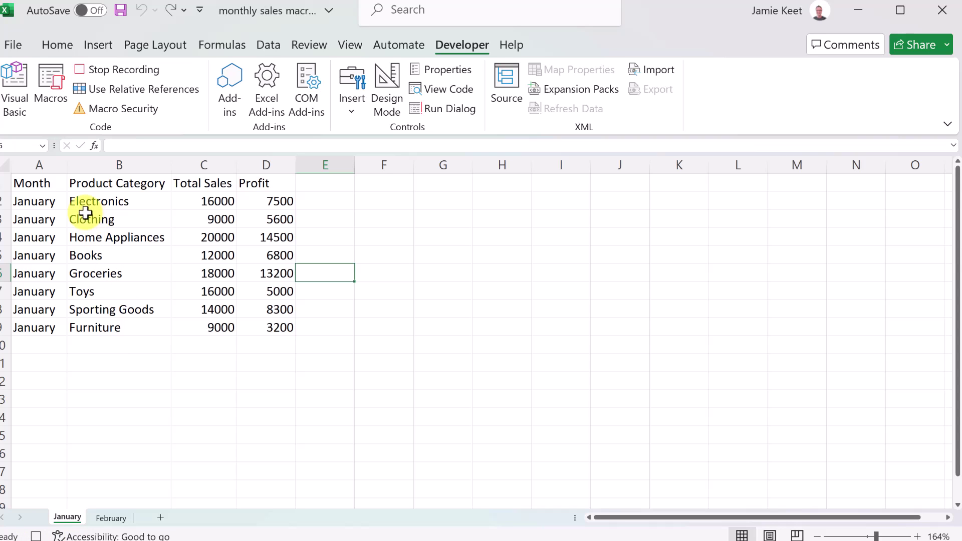
- Insert a new row 1 with the title 'Monthly Sales' in A1, then select A1:D1
right_click(2, 183)
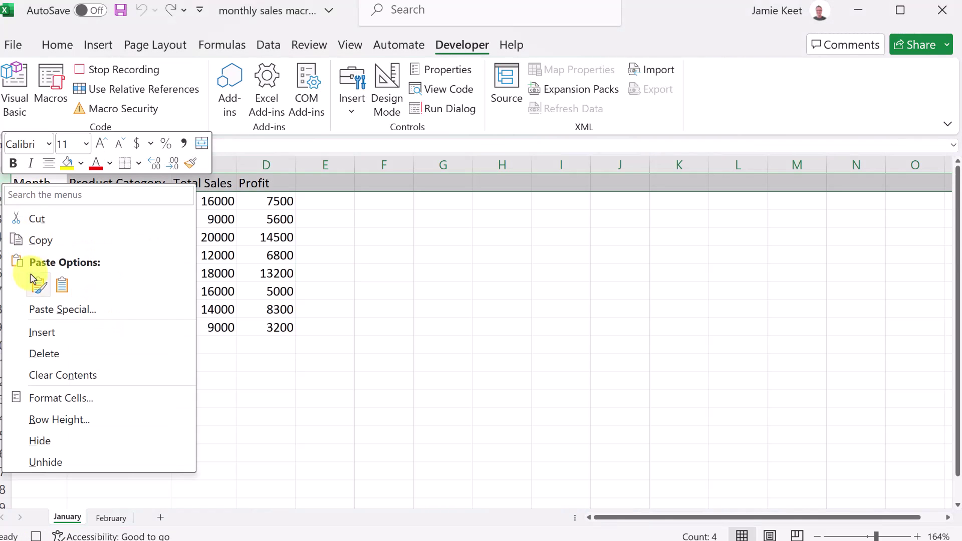
click(58, 333)
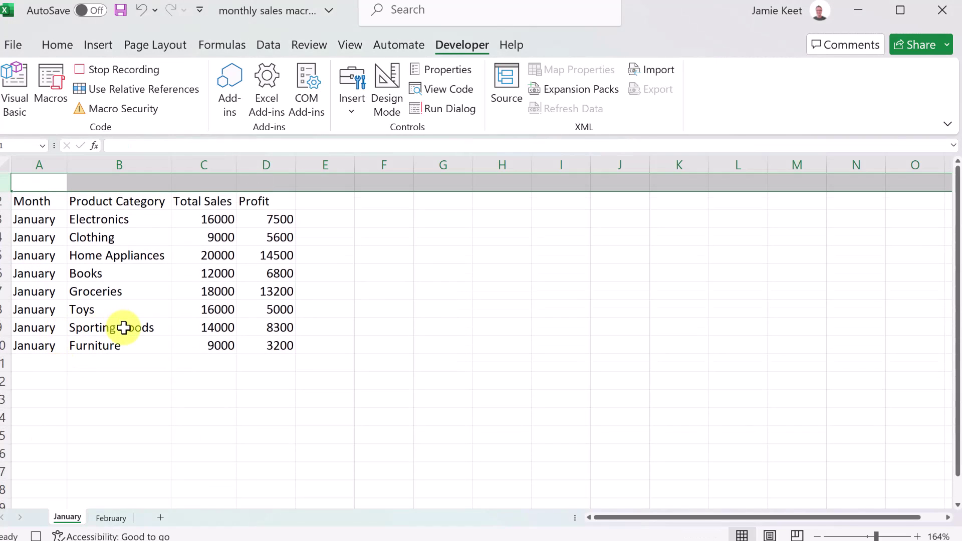
click(32, 183)
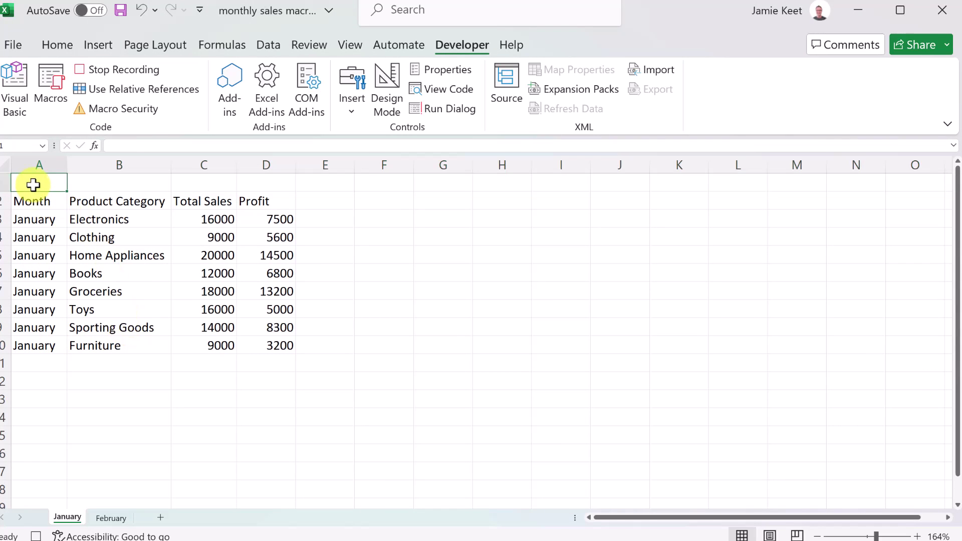
text(Mont)
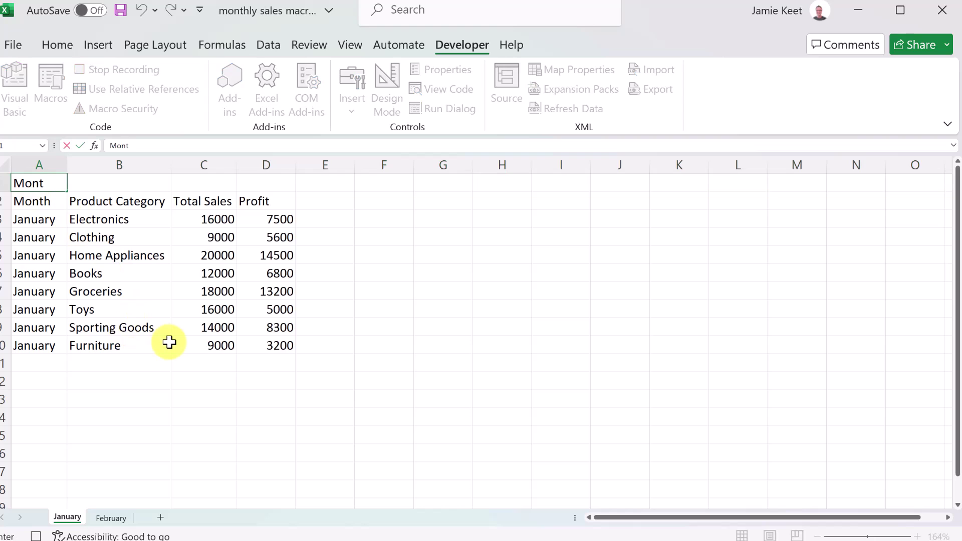
text(hly Sales)
click(201, 290)
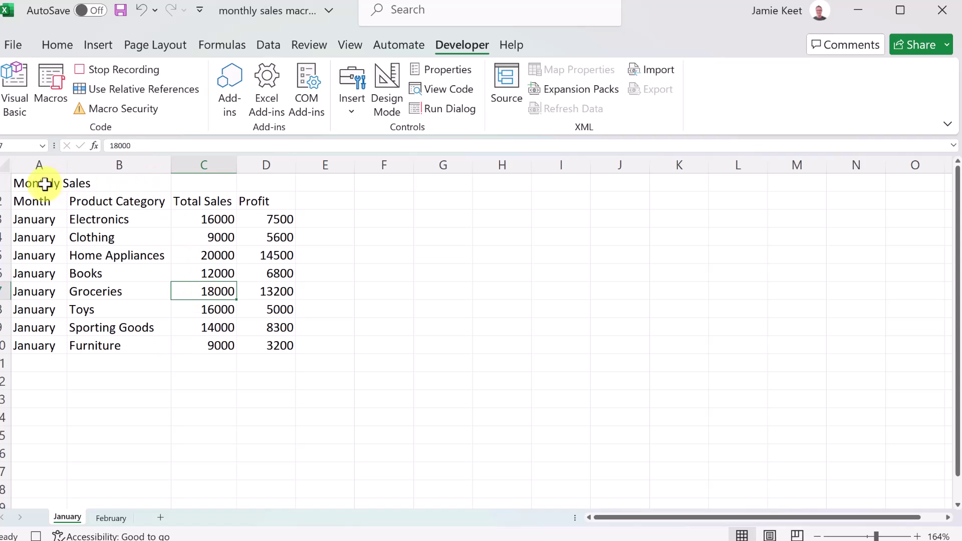
drag(33, 181, 258, 182)
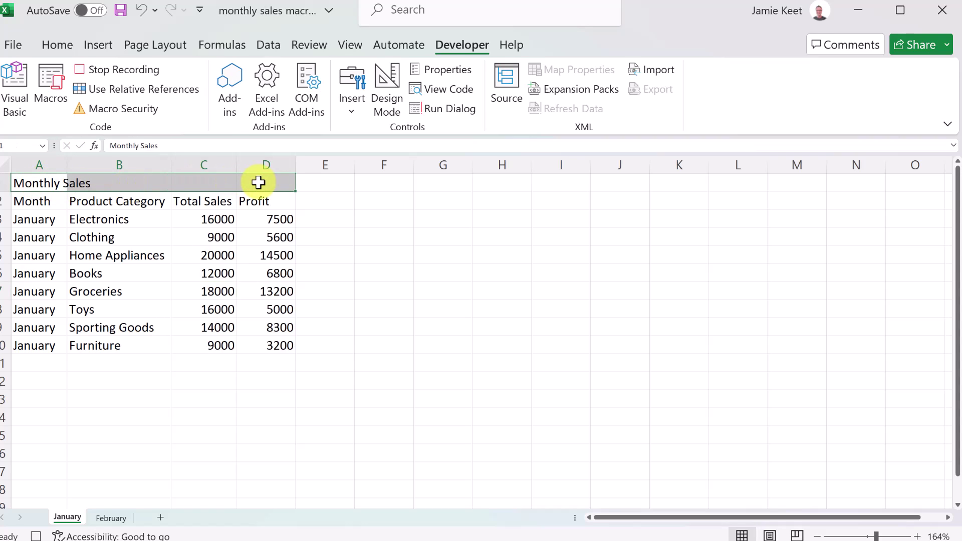
- Merge and center 'Monthly Sales' across A1:D1, style it Accent1, and bold it
click(58, 46)
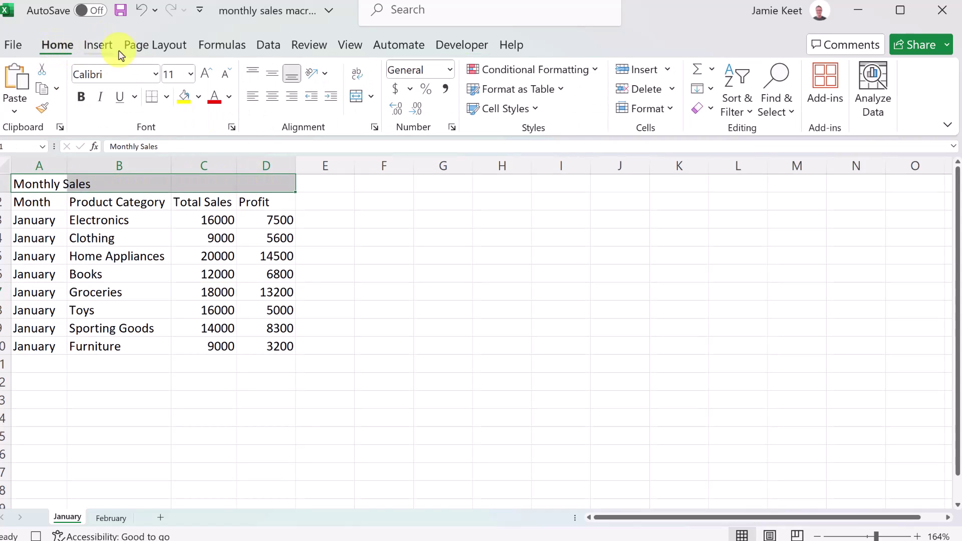
click(371, 98)
click(377, 121)
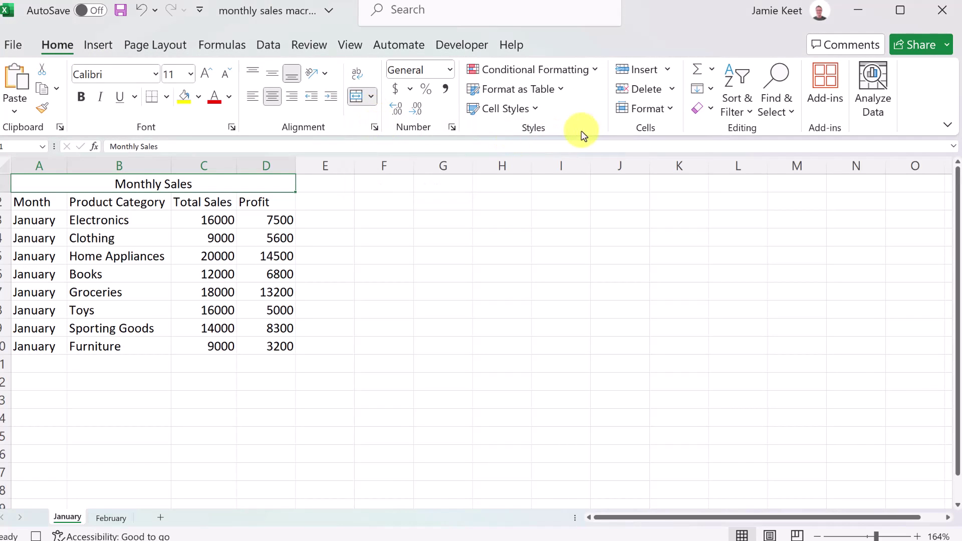
click(535, 109)
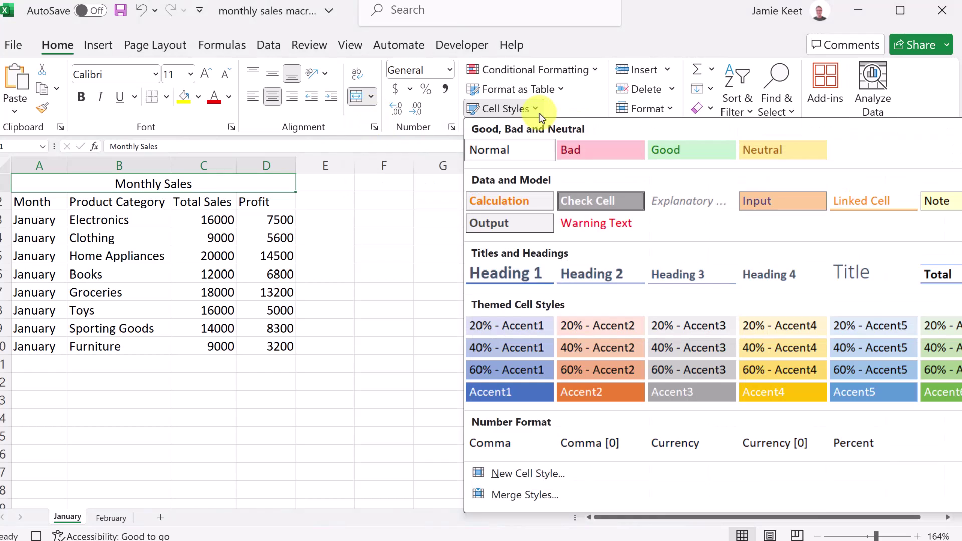
click(497, 392)
click(81, 96)
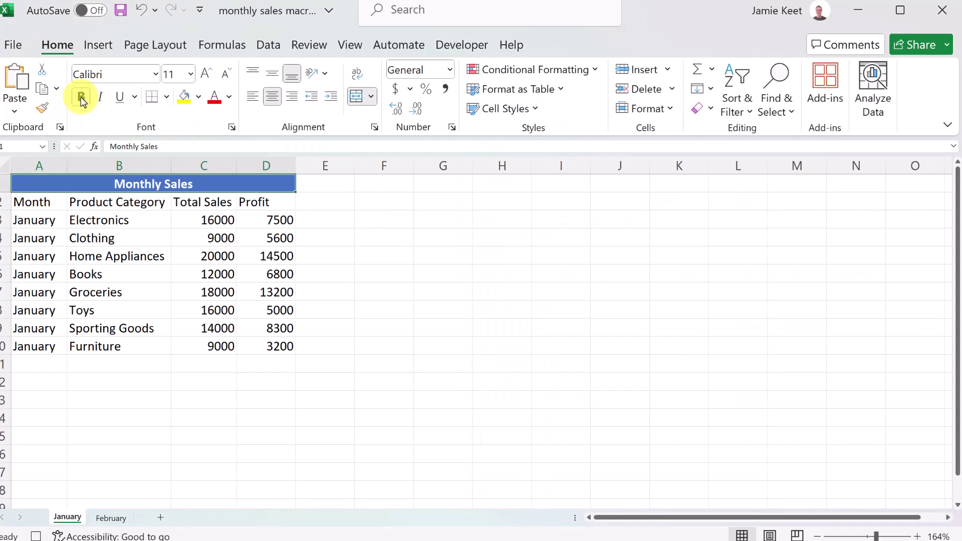
- Give the Month–Profit header row the orange Accent2 cell style and bold text
drag(34, 204, 247, 206)
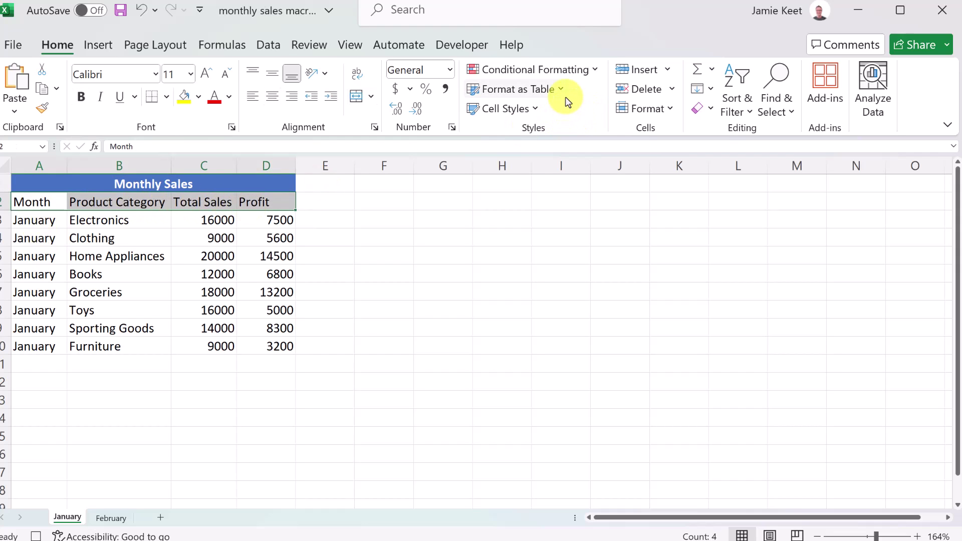
click(540, 109)
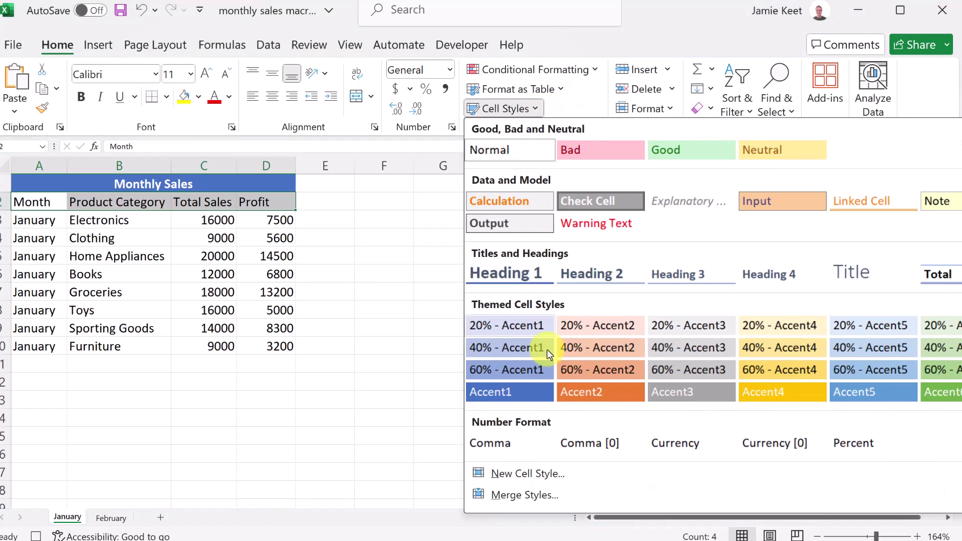
click(577, 395)
click(81, 97)
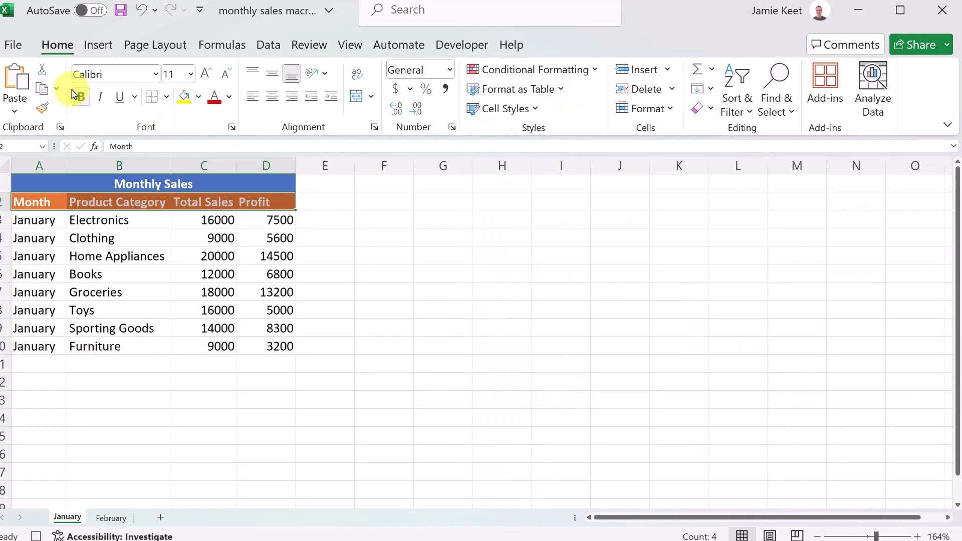
click(119, 262)
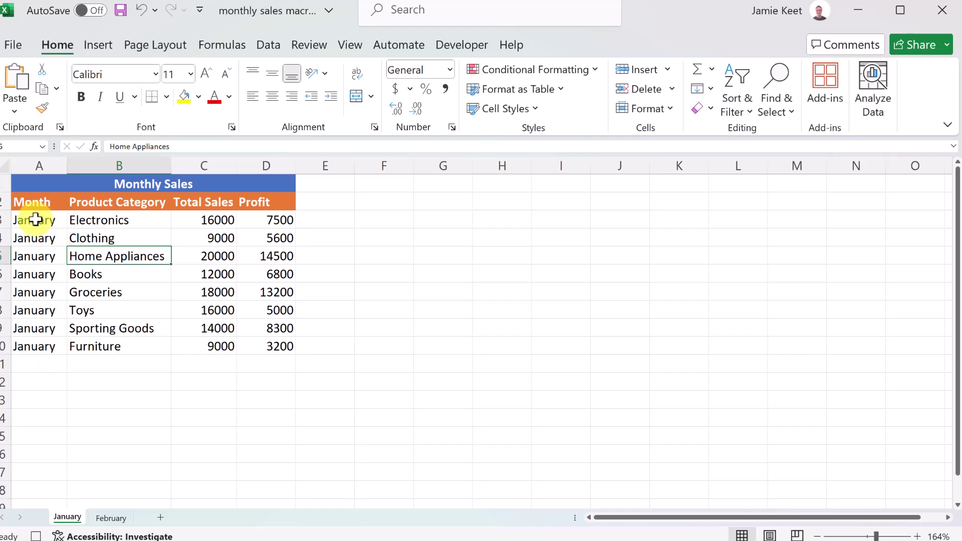
- Bold the month names in A3:A10 and format the Profit column as bold Accounting currency
drag(34, 216, 44, 345)
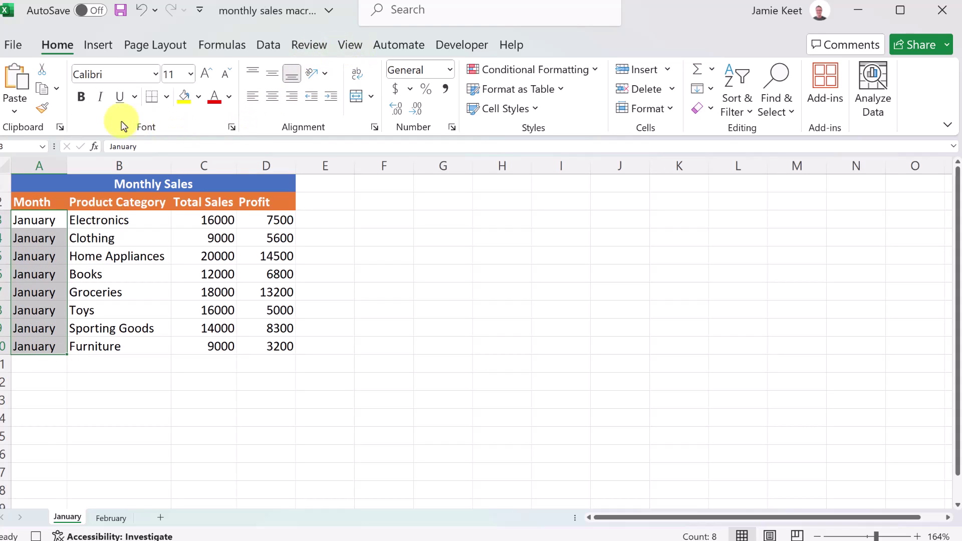
click(80, 97)
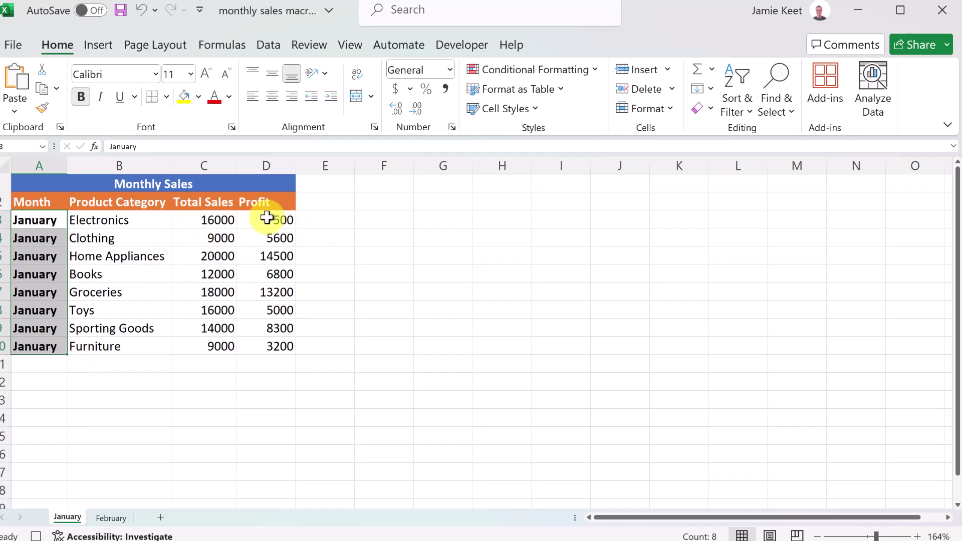
click(268, 220)
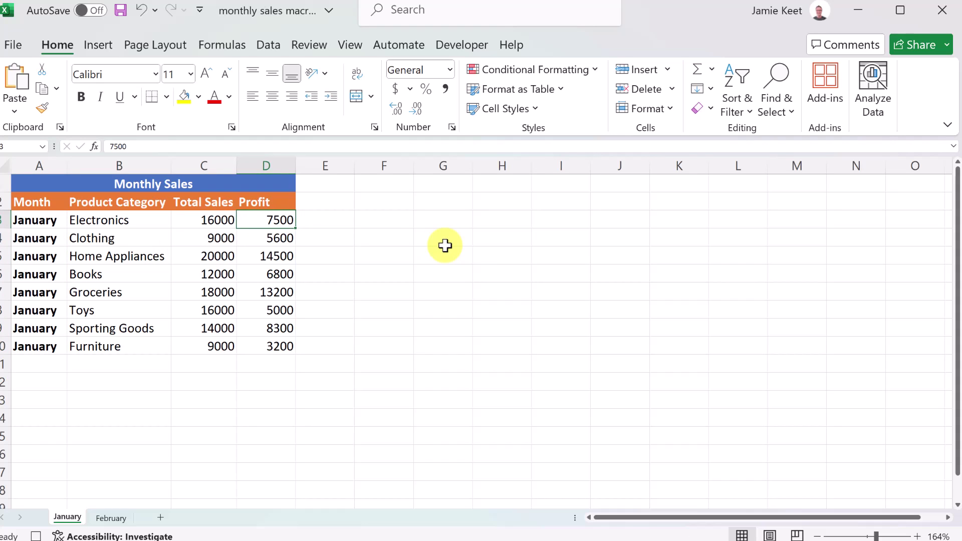
key(ctrl+shift+Down)
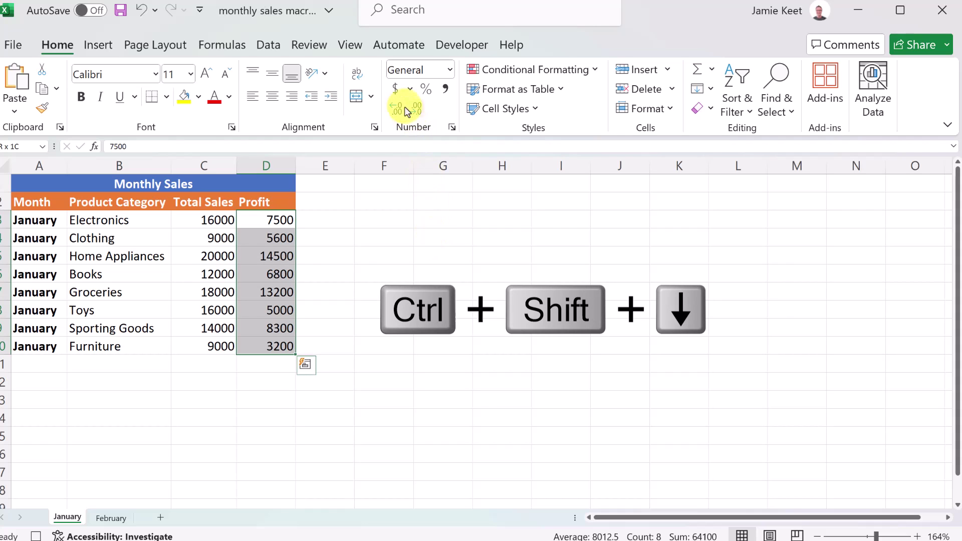
click(396, 90)
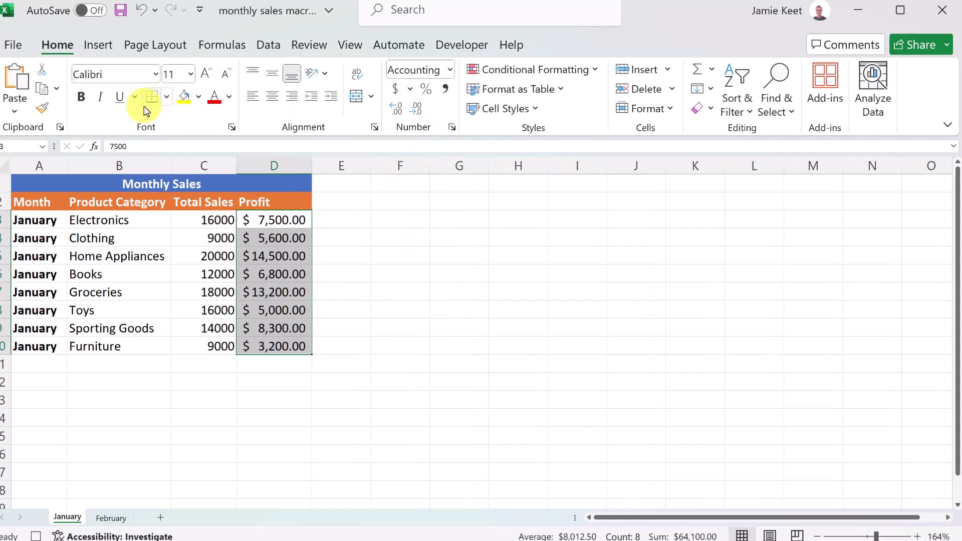
click(81, 96)
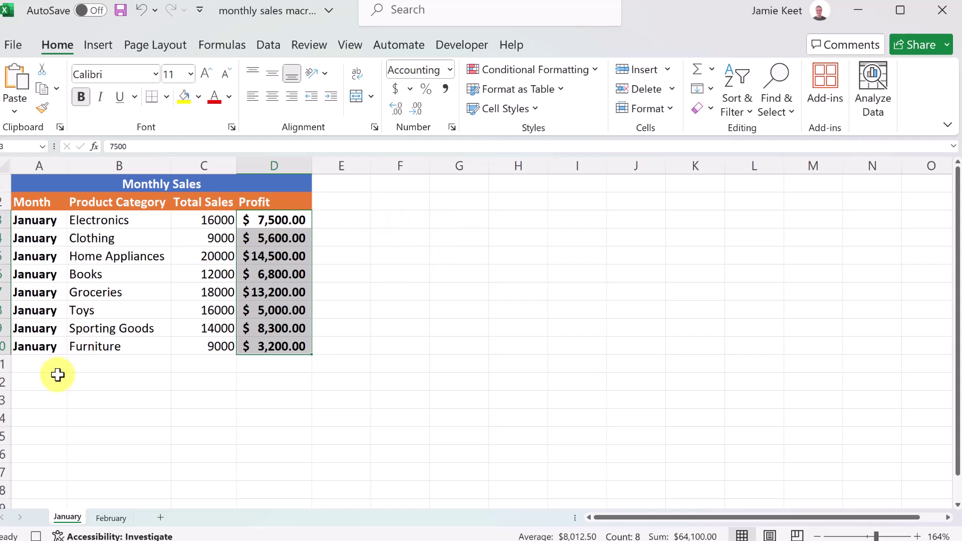
- Stop recording, then confirm Format is listed in the Macros dialog
click(35, 537)
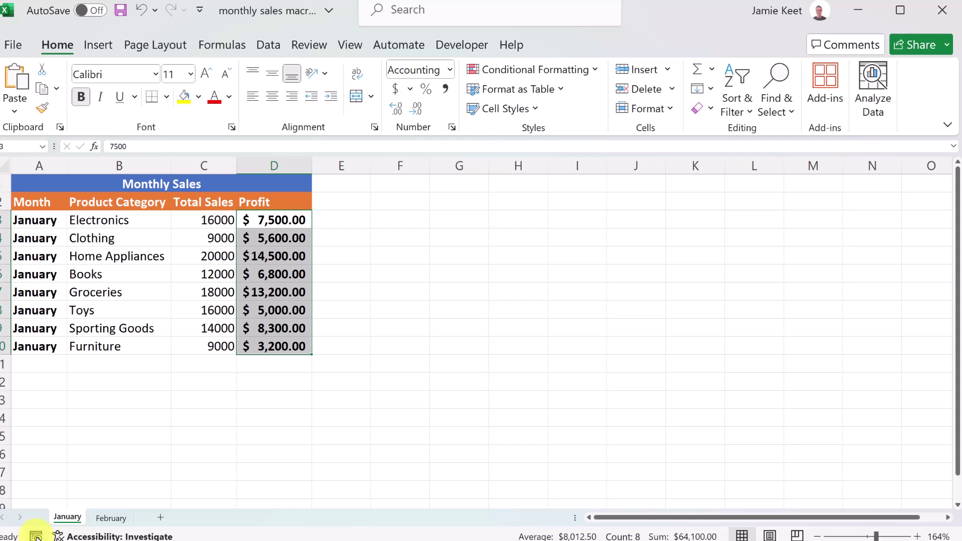
click(461, 45)
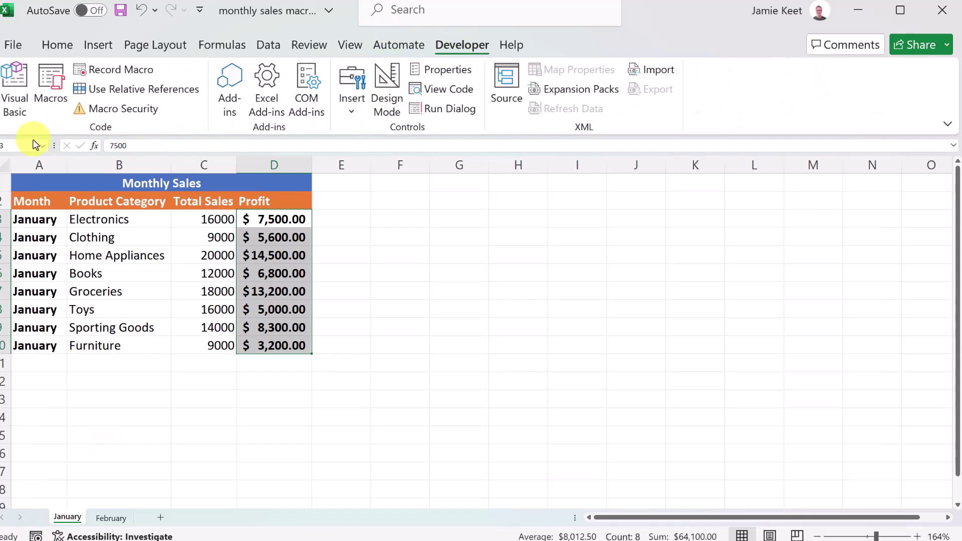
click(53, 89)
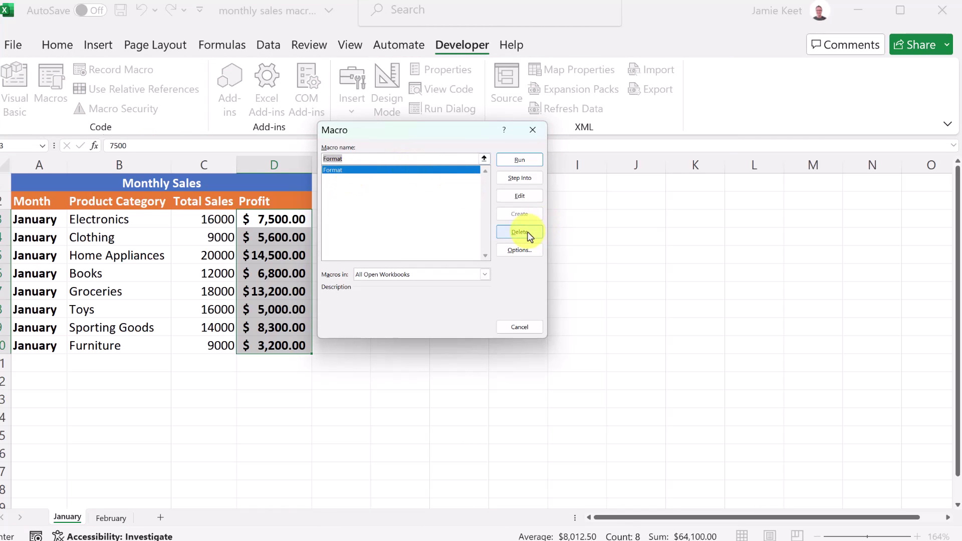
click(535, 129)
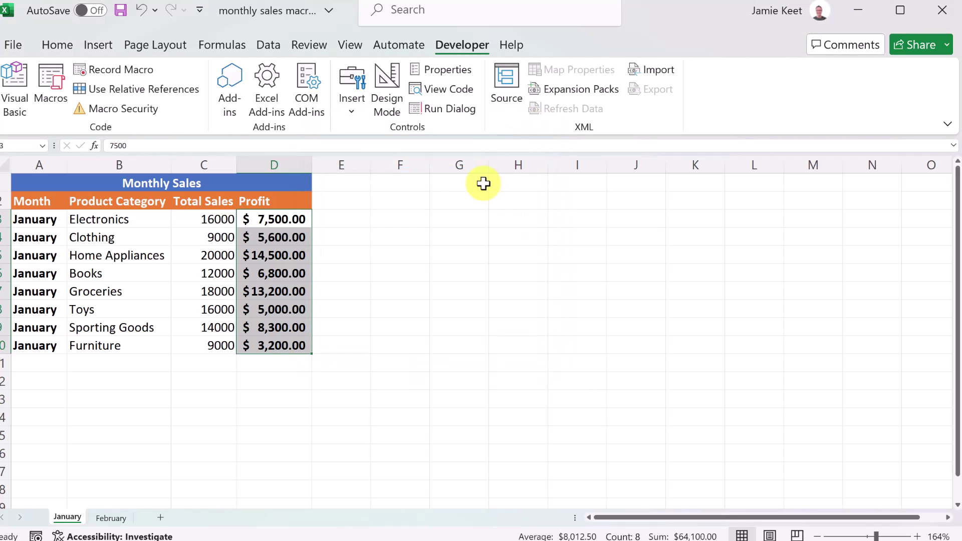
- Make an unformatted copy of the February sheet, then return to the original February sheet
click(117, 524)
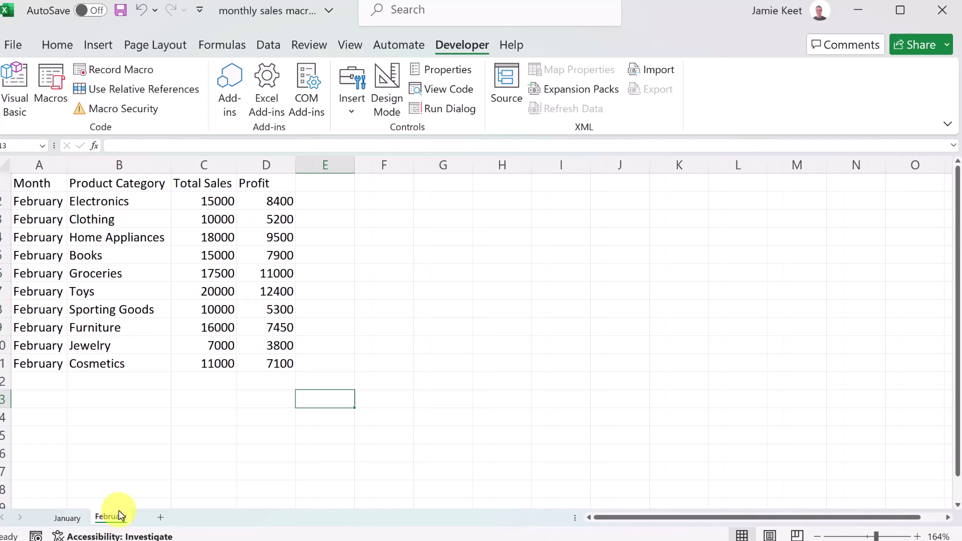
drag(118, 517, 150, 524)
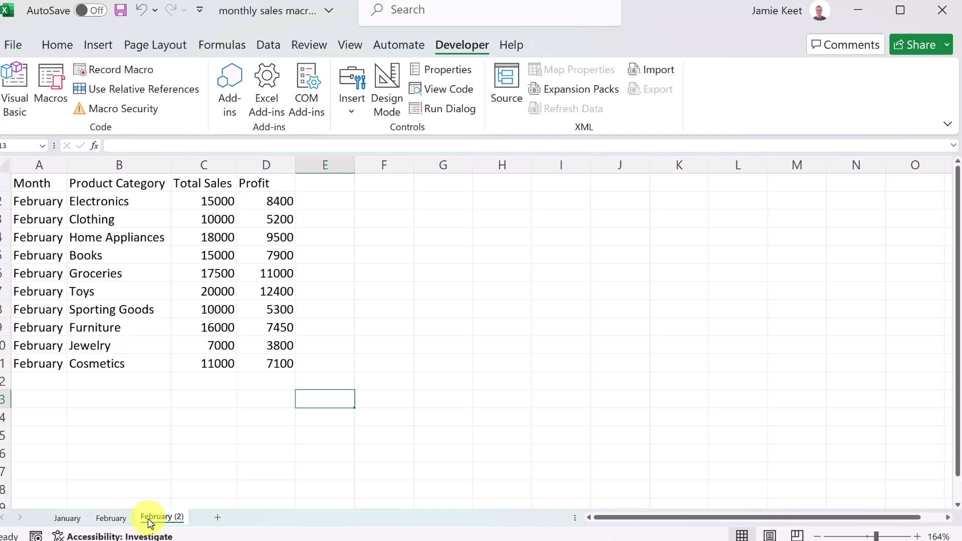
click(119, 523)
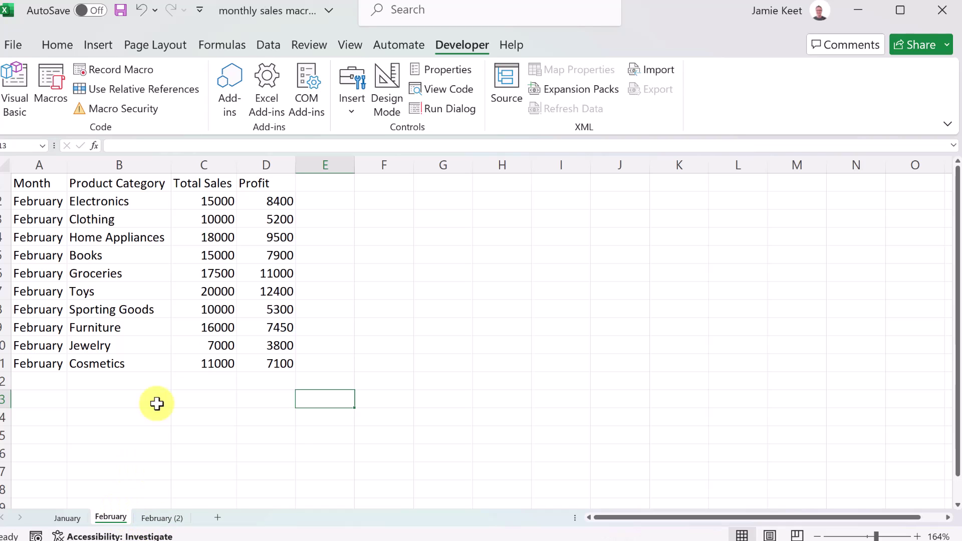
- Run the Format macro on the February sales table from cell E3
click(327, 219)
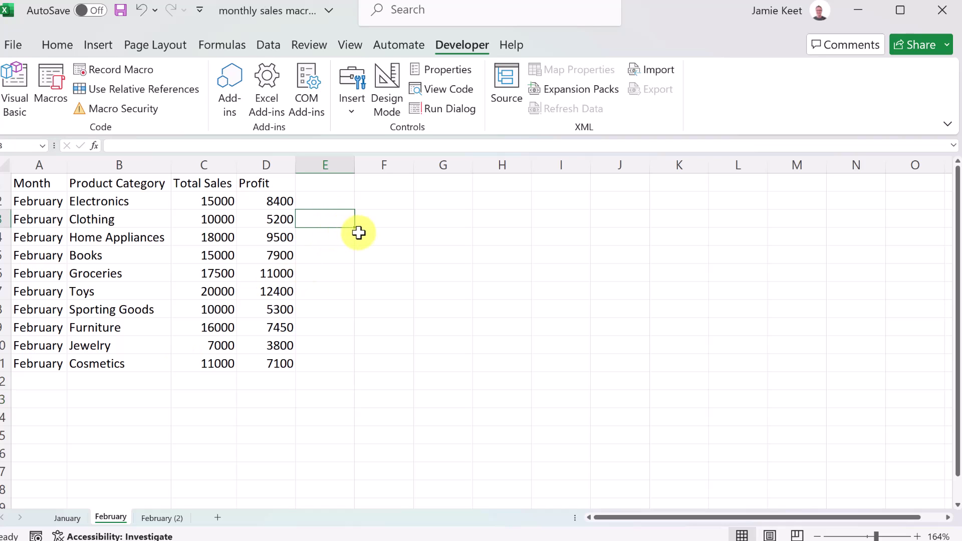
click(51, 85)
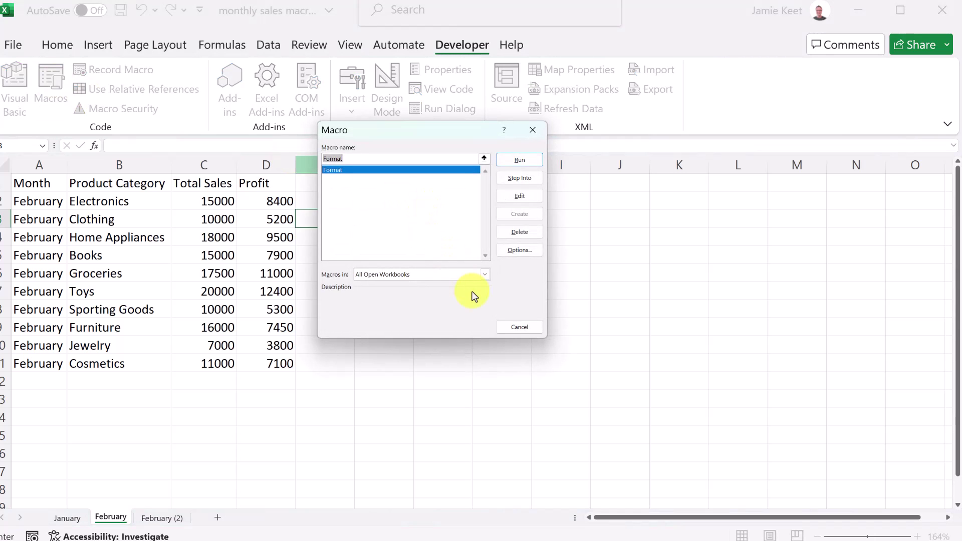
click(520, 160)
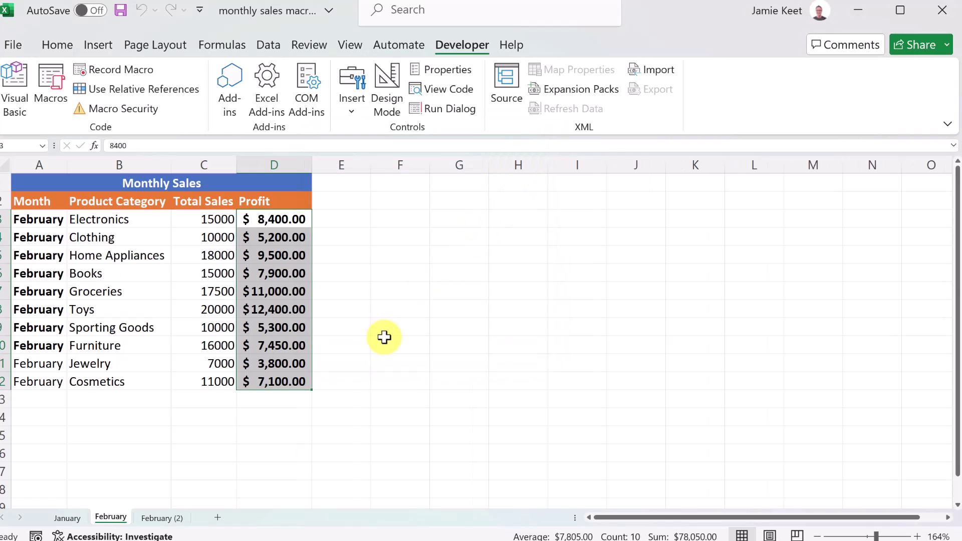
click(384, 338)
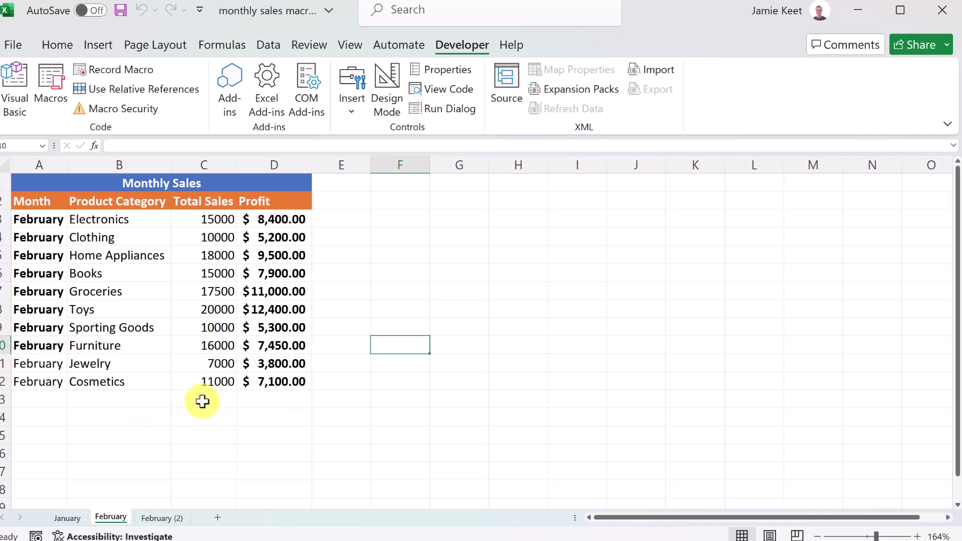
click(67, 519)
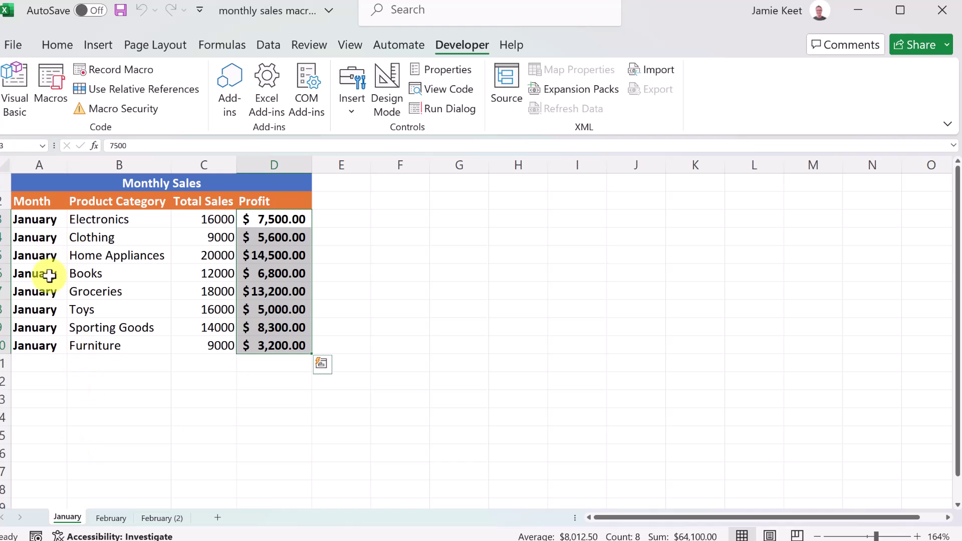
click(119, 519)
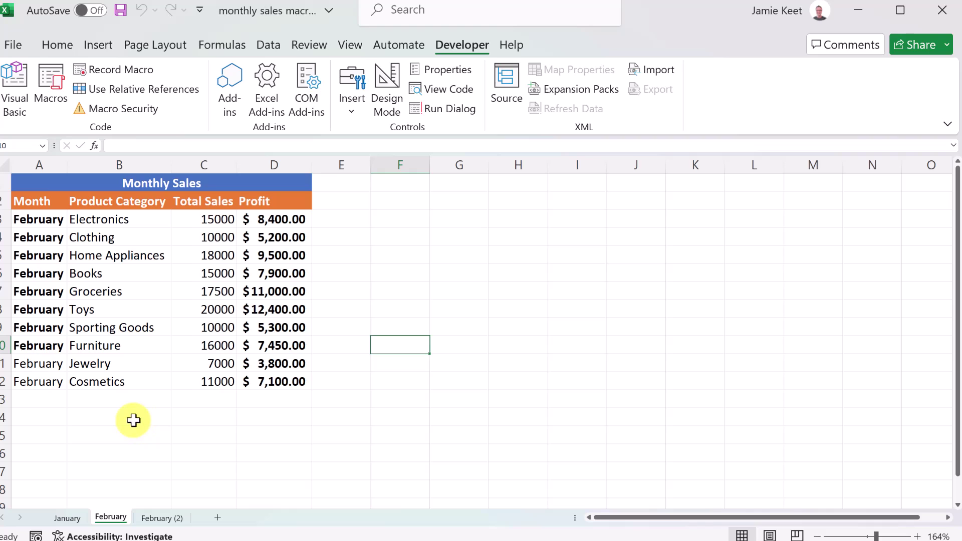
- Copy the unformatted February (2) sheet to create February (3)
click(156, 519)
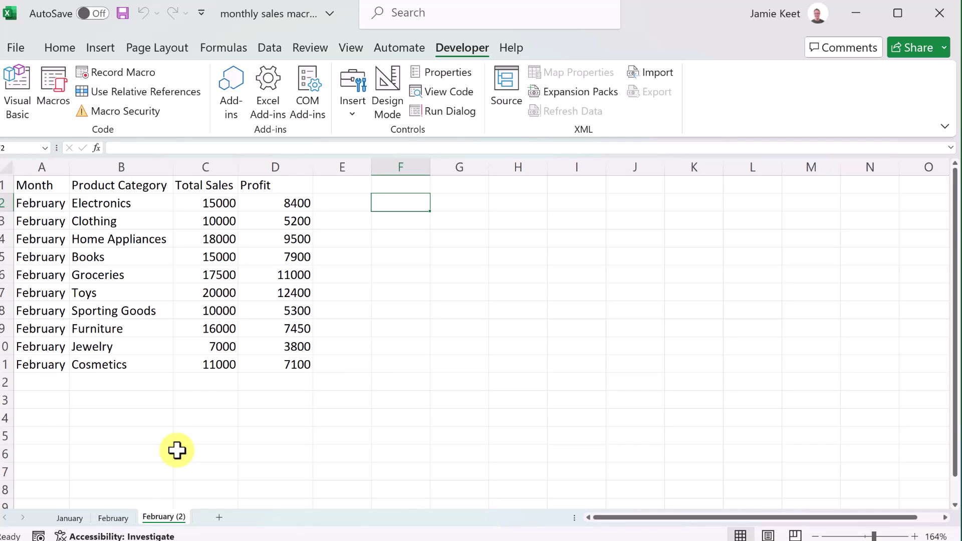
drag(159, 519, 201, 522)
click(178, 521)
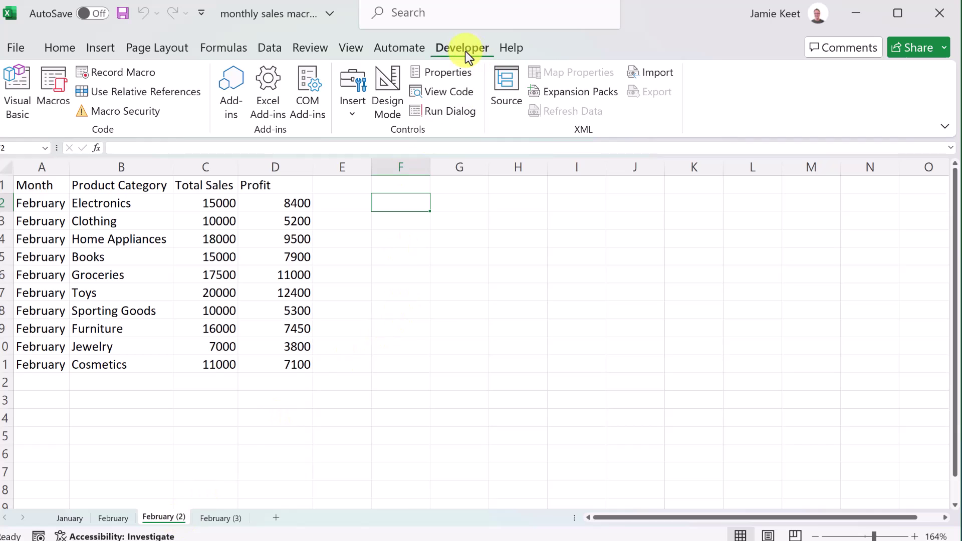
- Draw a form button near E2 and assign the Format macro to it
click(350, 111)
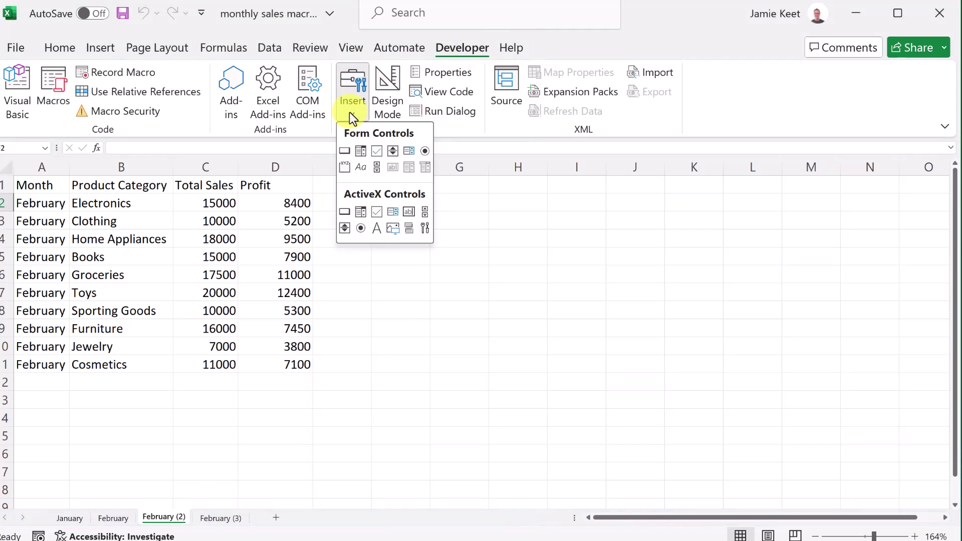
click(345, 151)
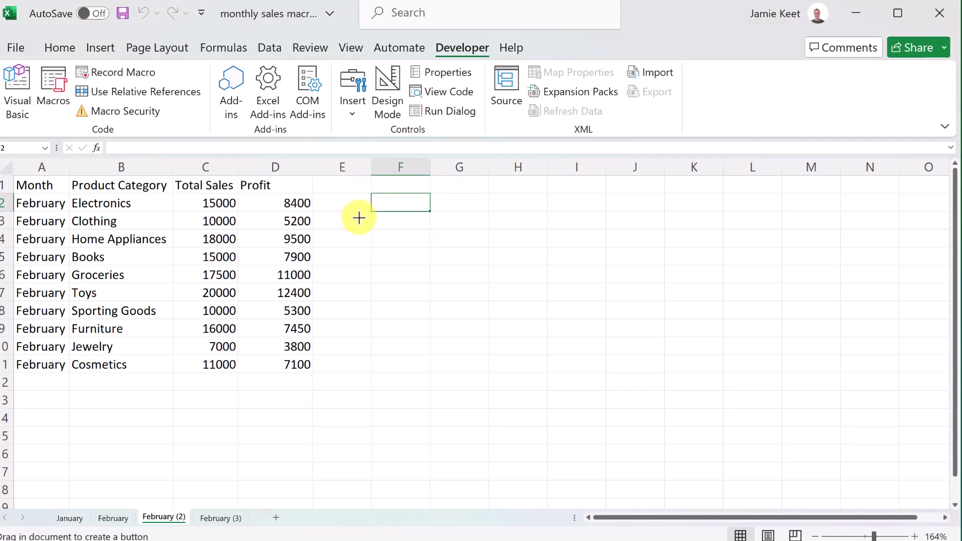
drag(356, 203, 500, 248)
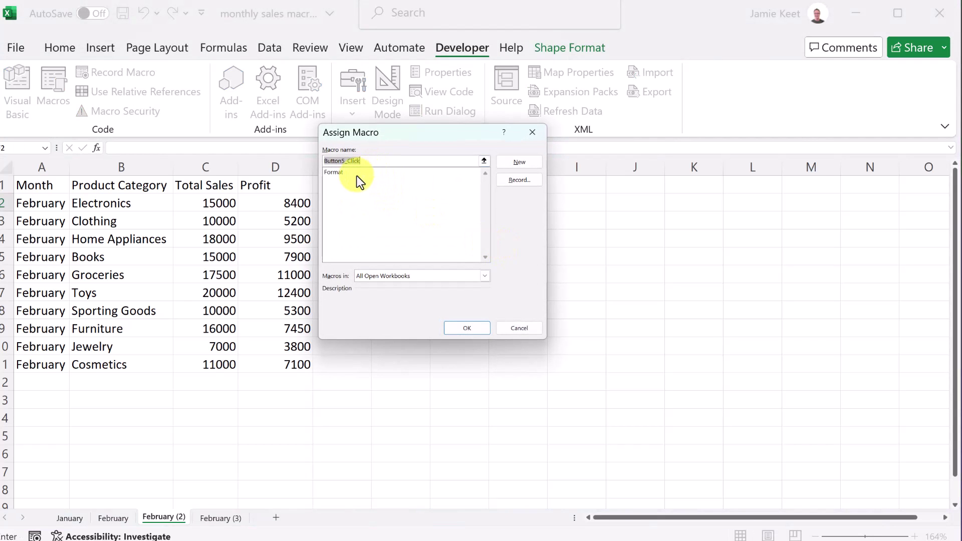
click(341, 173)
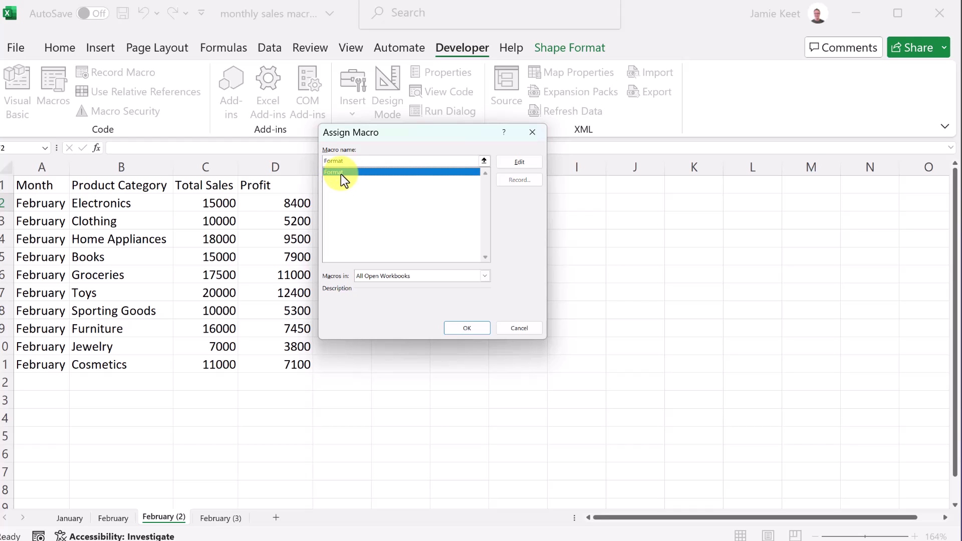
click(471, 331)
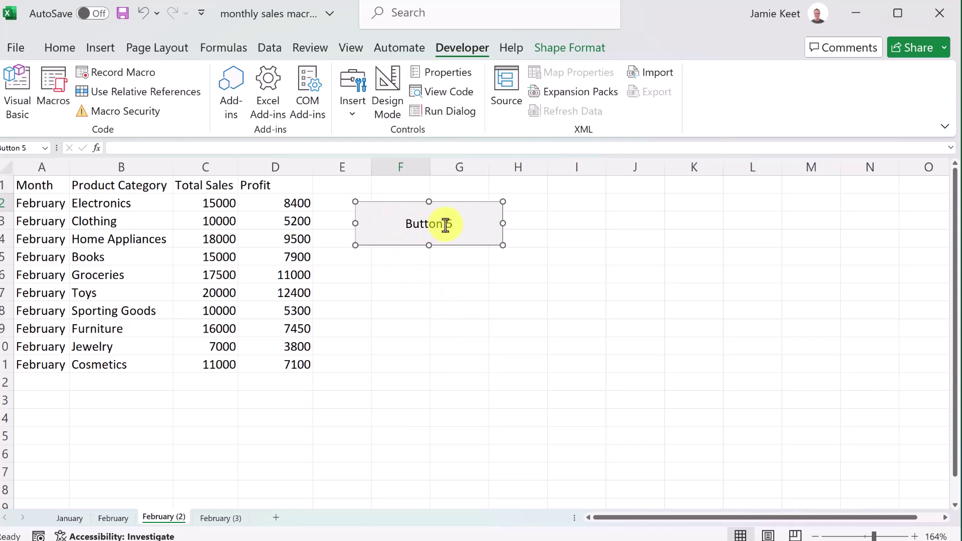
- Relabel the button 'Format', test it, and return to the February sheet
click(413, 224)
drag(407, 224, 463, 224)
text(Format)
click(587, 241)
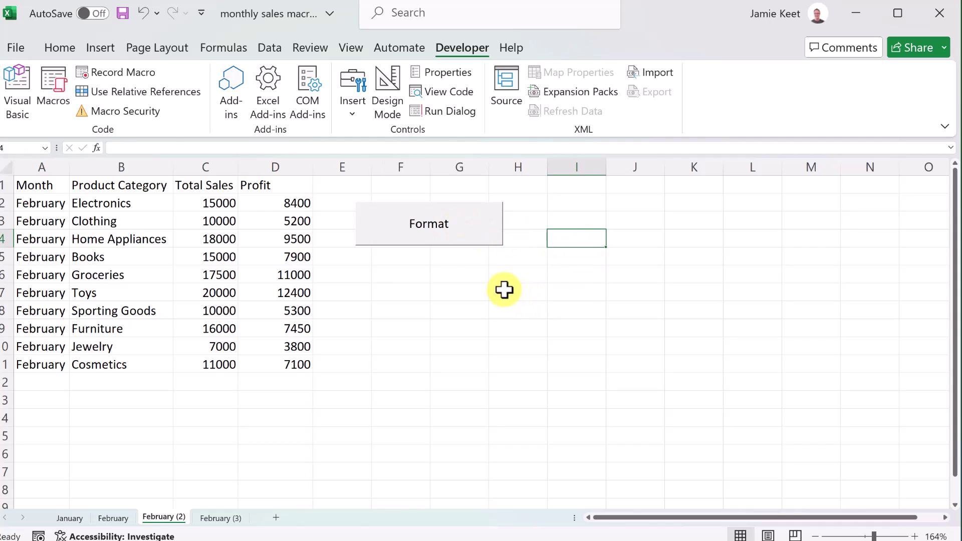
click(436, 233)
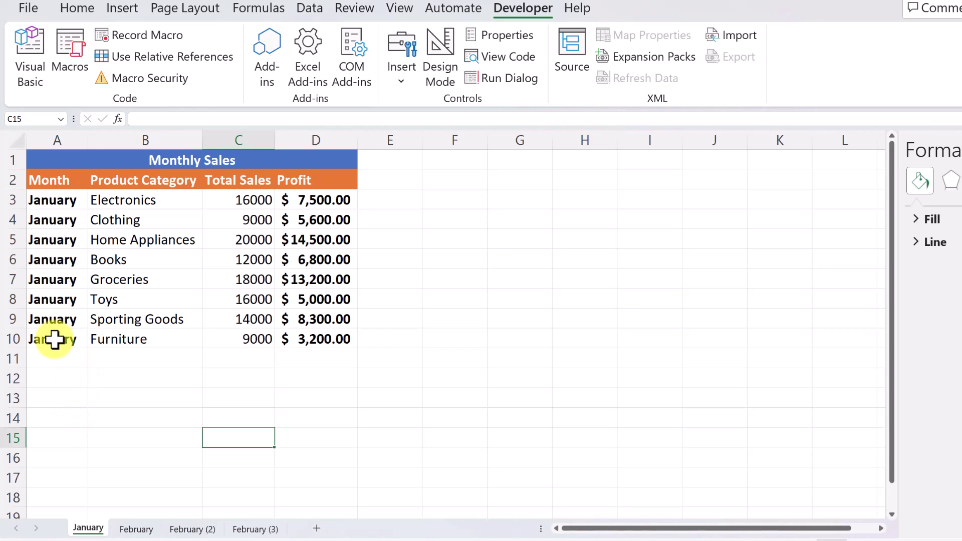
click(126, 530)
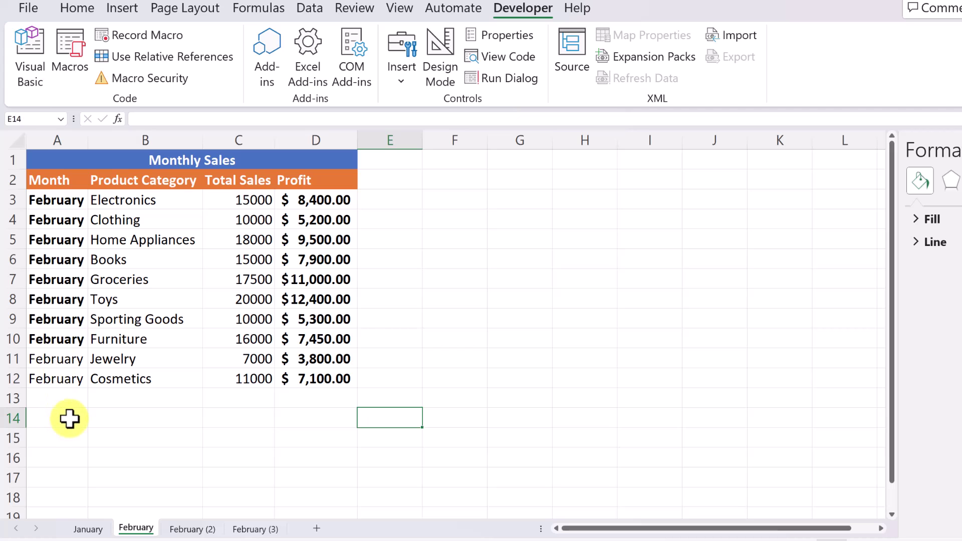
- In the Format macro, copy the End(xlDown) line below Range("A3:A10").Select and trim that range to A3
click(79, 51)
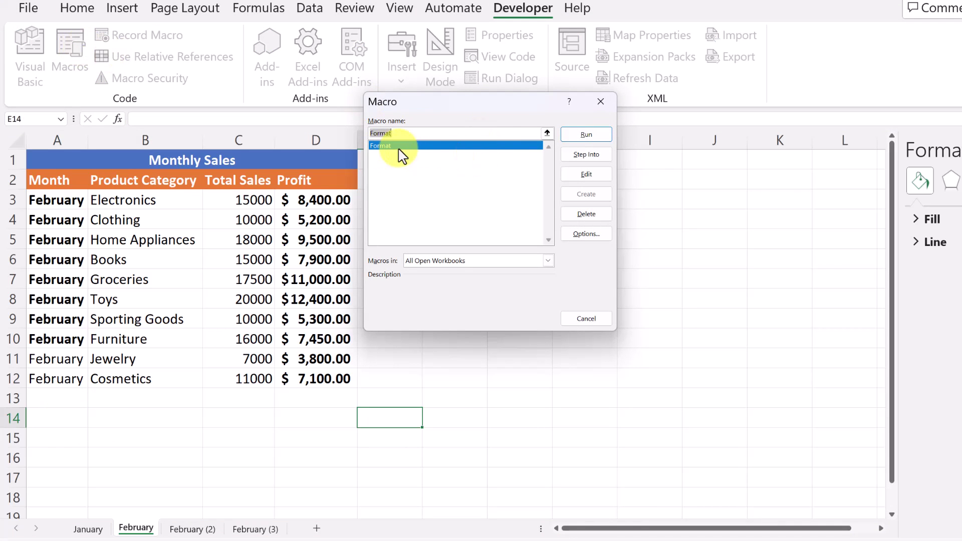
click(585, 178)
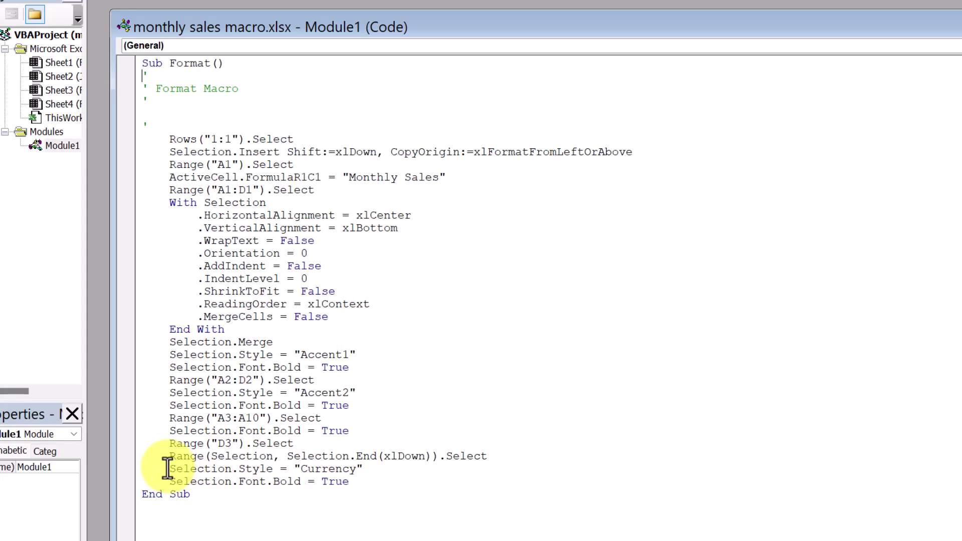
drag(166, 458, 490, 457)
key(ctrl+c)
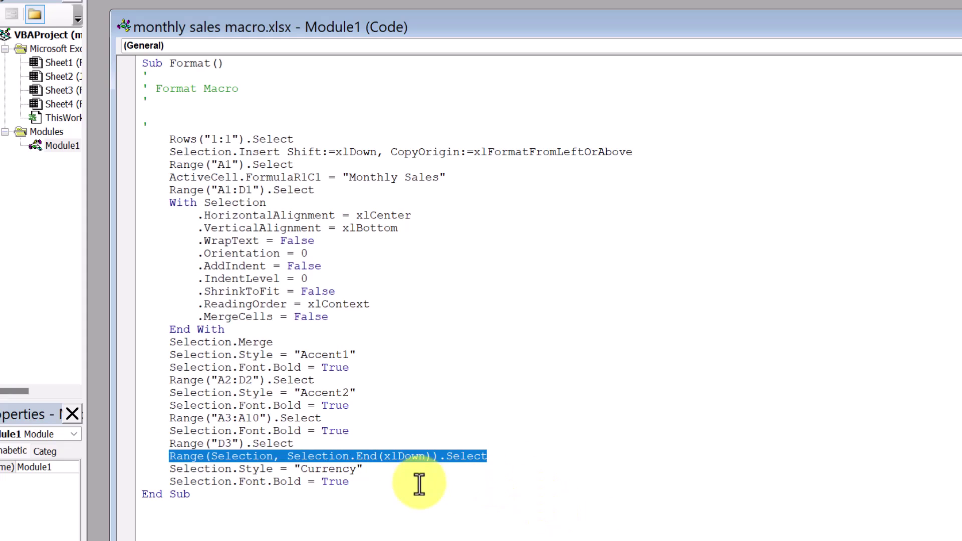
click(346, 420)
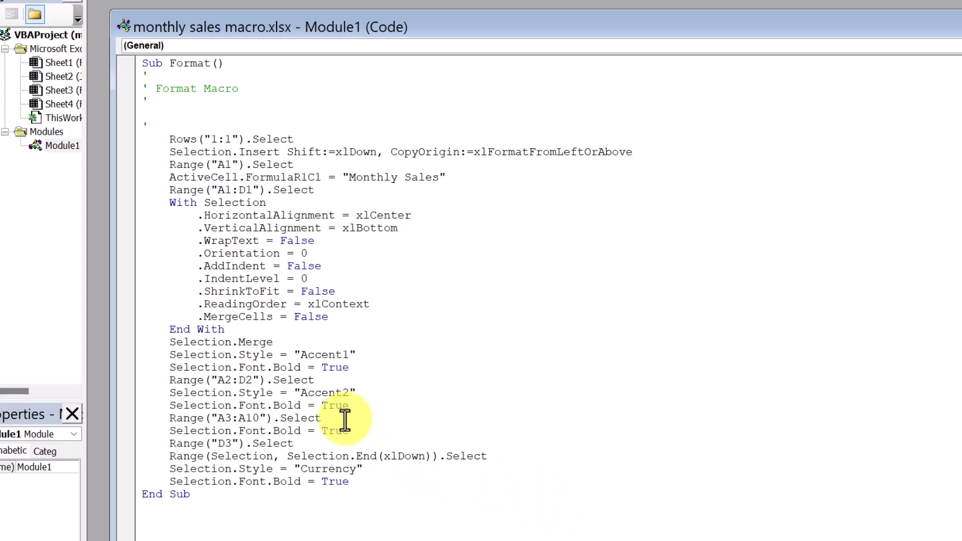
key(Return)
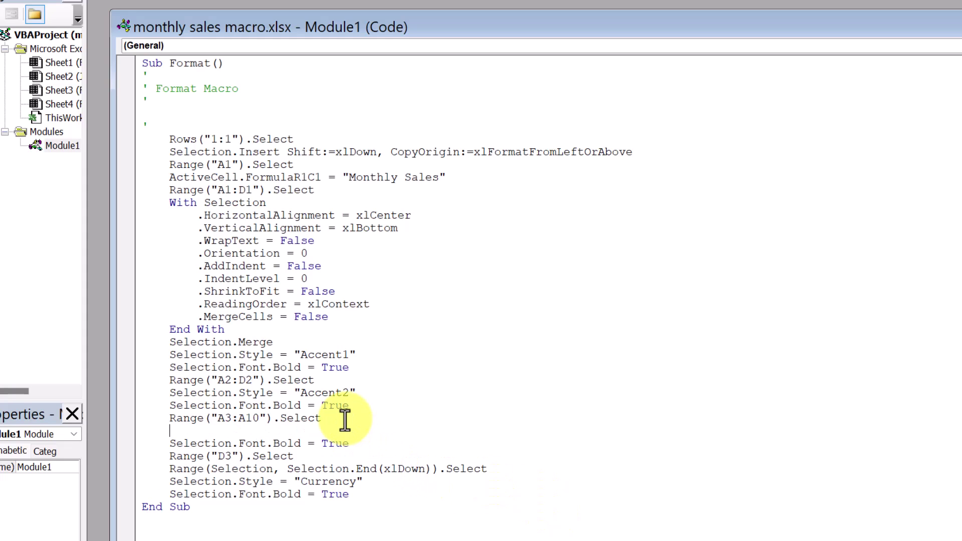
key(ctrl+v)
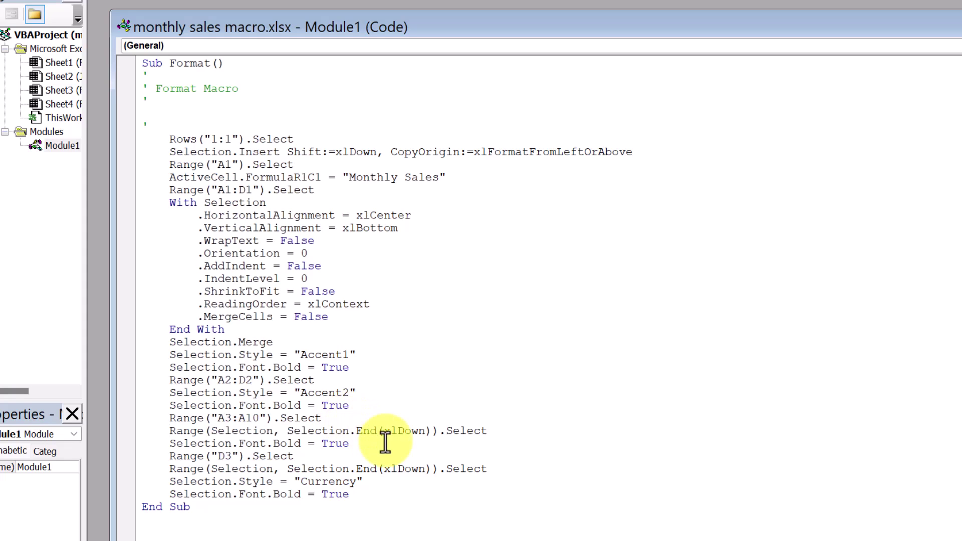
click(259, 420)
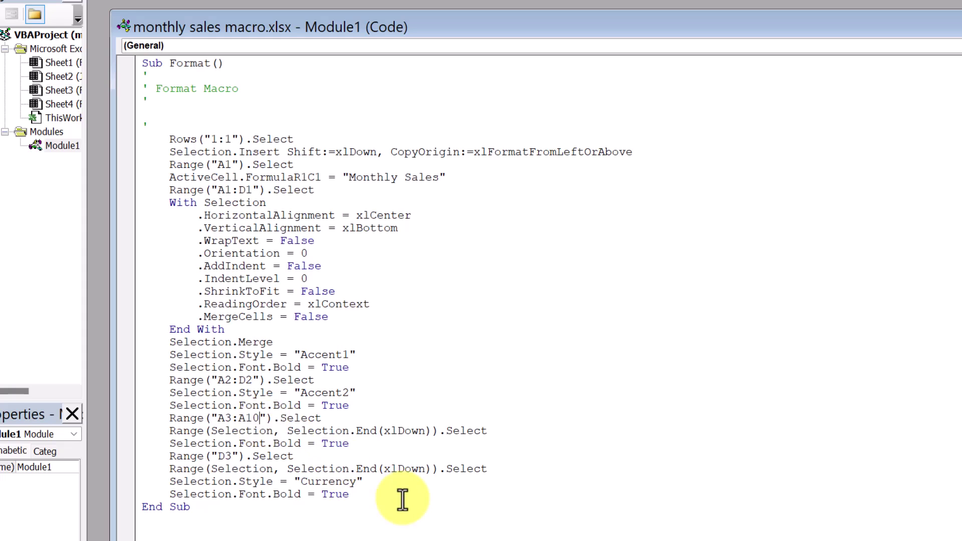
key(BackSpace)
key(BackSpace)
key(BackSpace)
key(BackSpace)
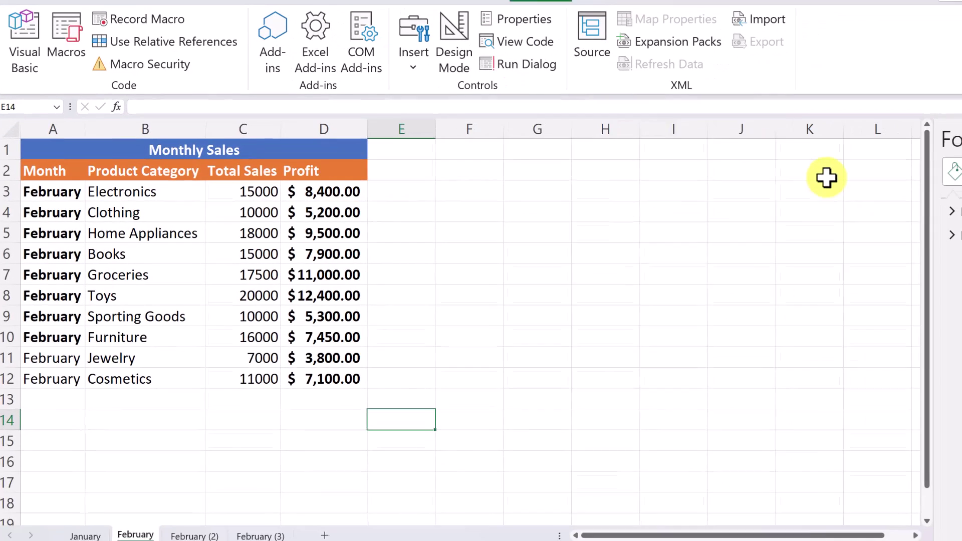
- Run the Format macro on February (2) and delete the duplicate Monthly Sales row 2
click(189, 528)
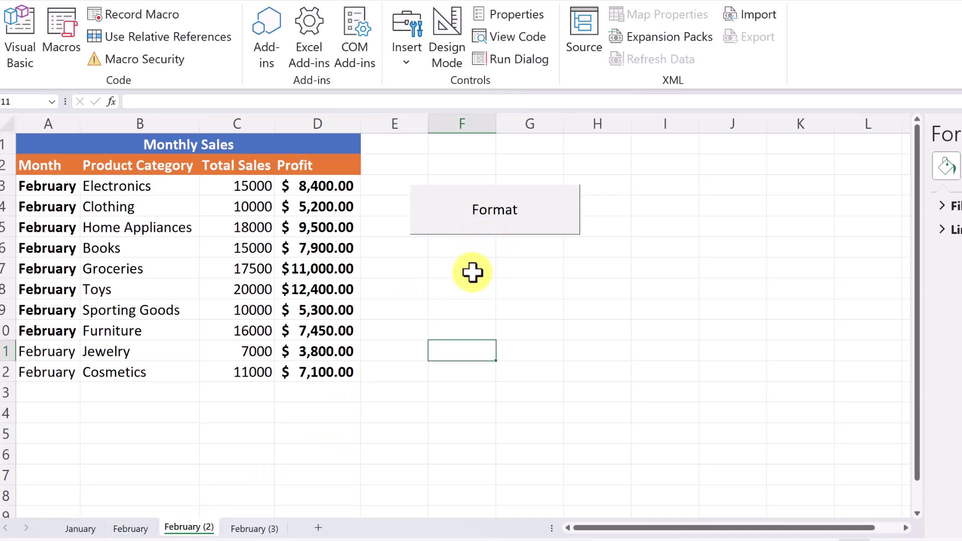
click(459, 227)
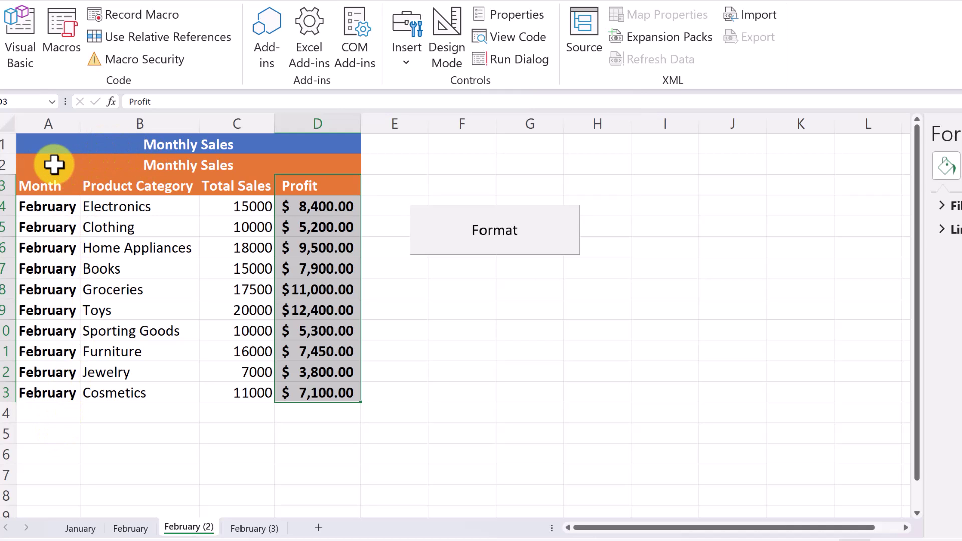
right_click(4, 170)
key(Escape)
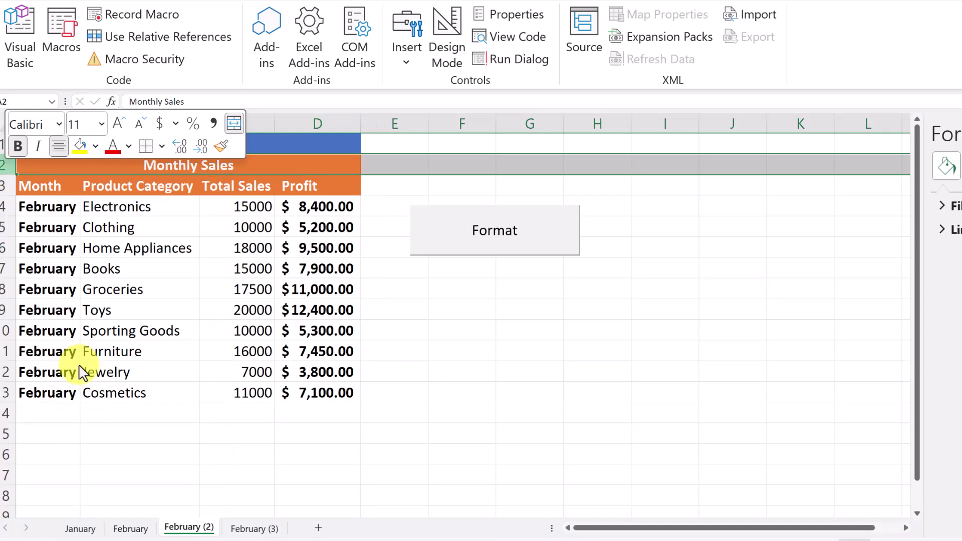
key(ctrl+minus)
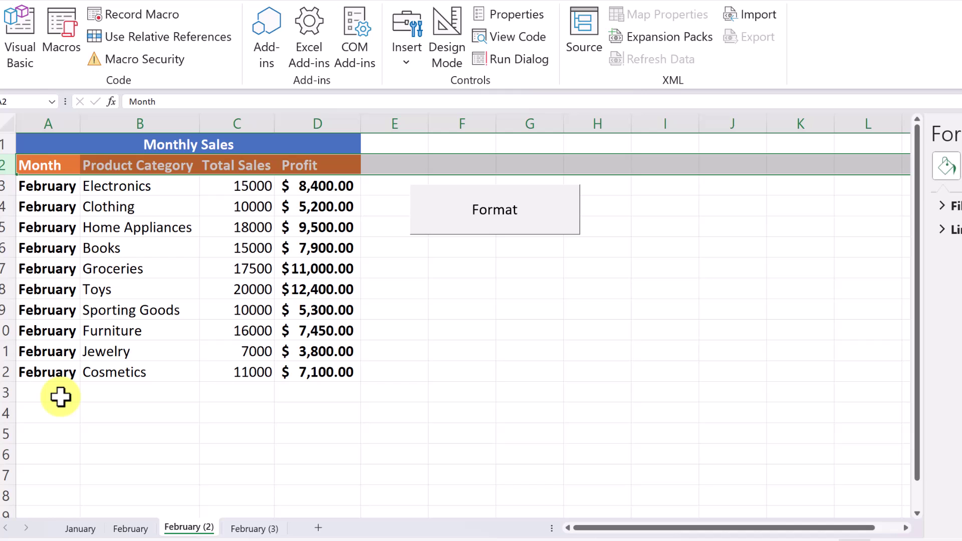
- On the January sheet, start recording a new macro named Chart with shortcut Ctrl+m in this workbook
click(80, 529)
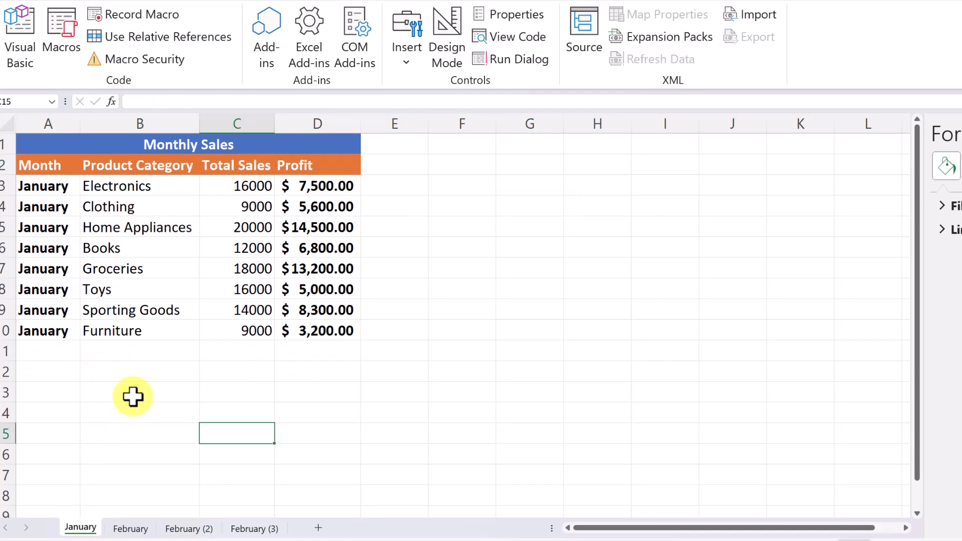
key(Left)
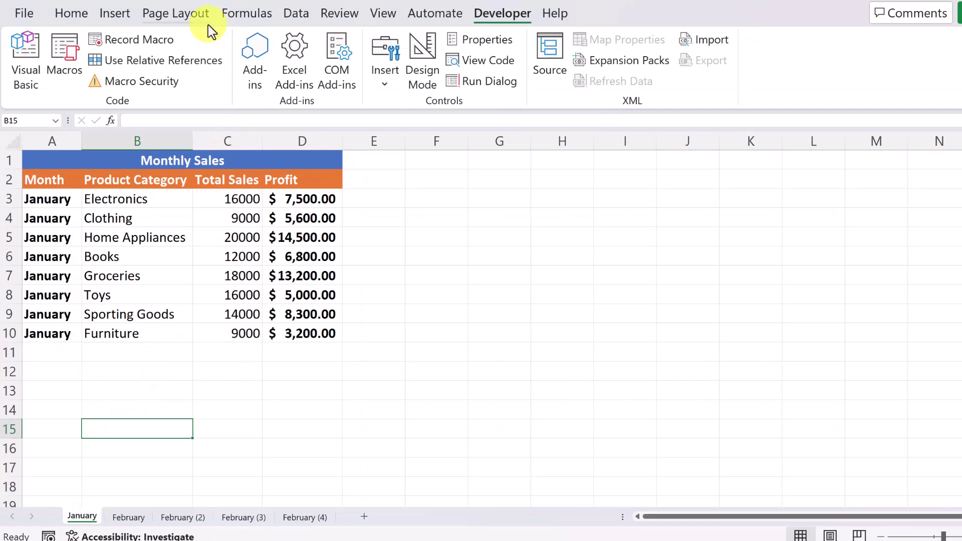
click(139, 43)
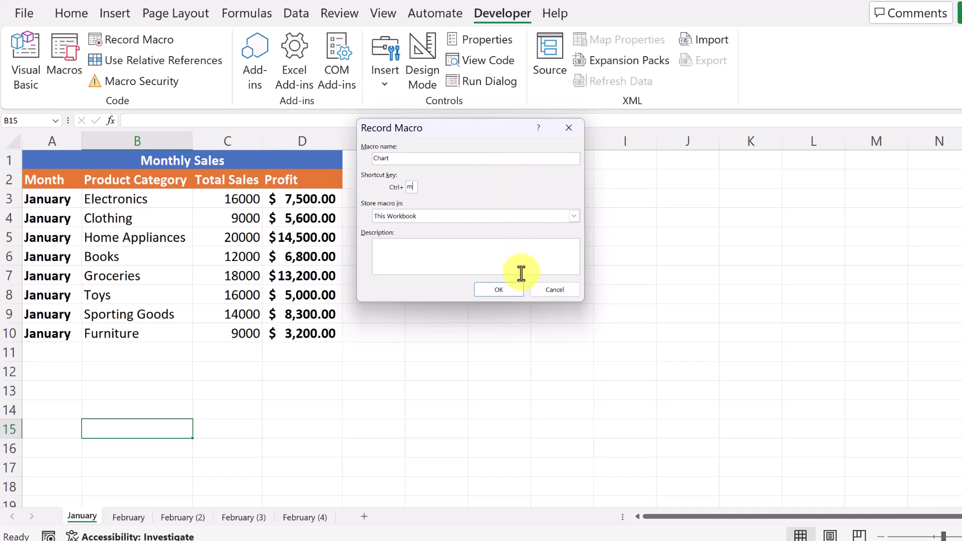
- Begin recording and select the data from B2 down to the last category and across to Profit
click(499, 291)
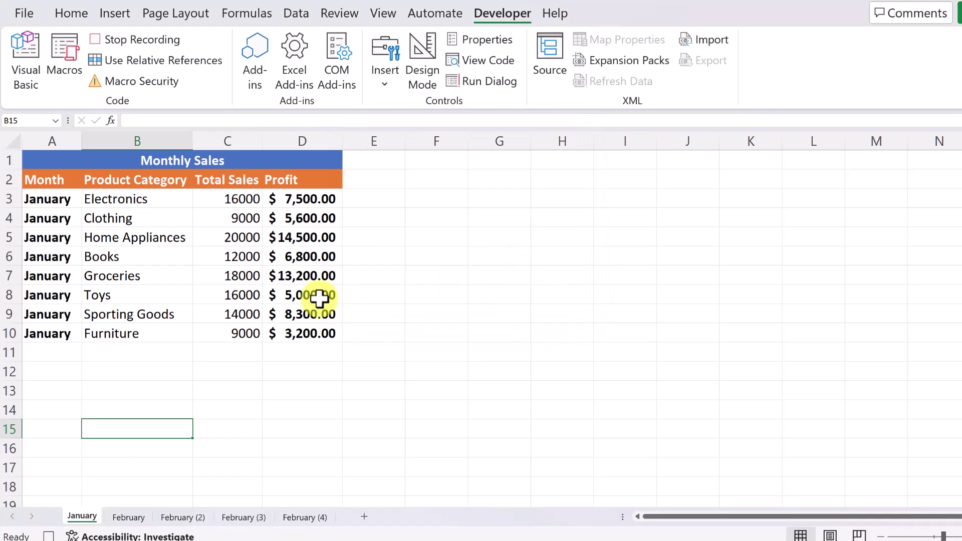
click(123, 185)
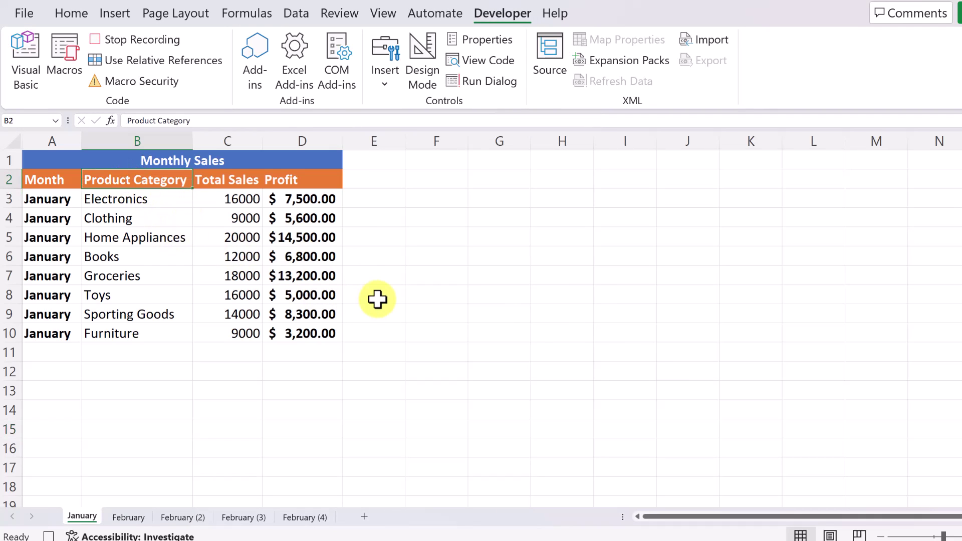
key(ctrl+shift+Down)
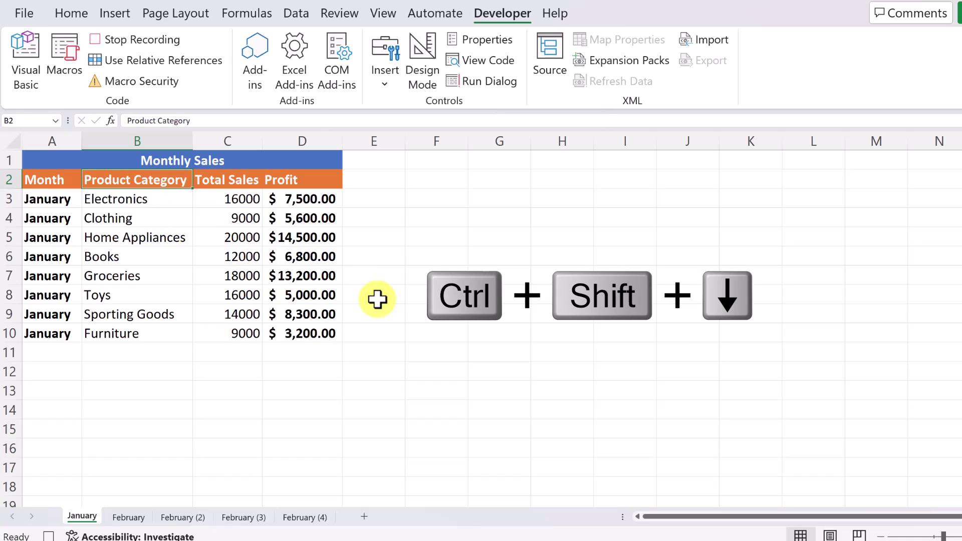
key(ctrl+shift+Down)
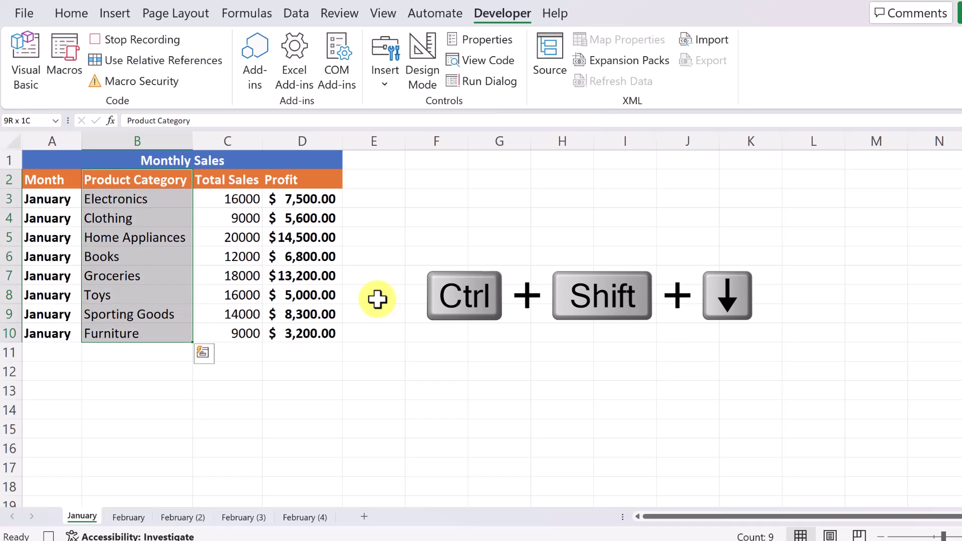
key(ctrl+shift+Right)
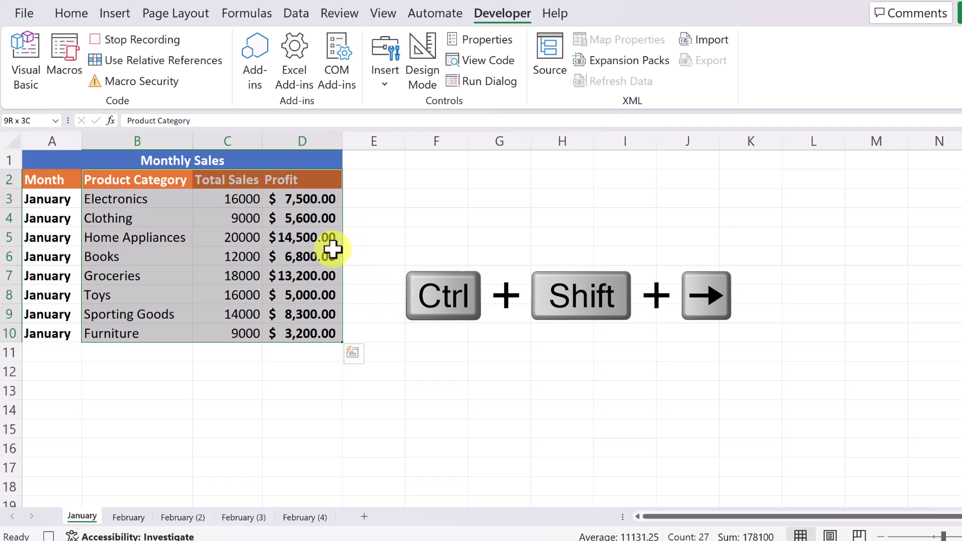
- Insert a clustered column and line combo chart and remove its chart title
click(116, 20)
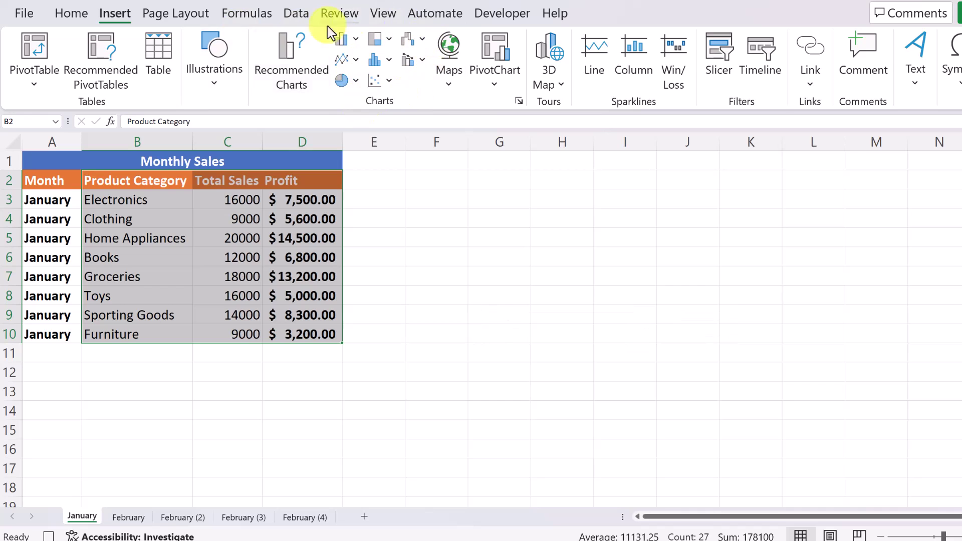
click(417, 61)
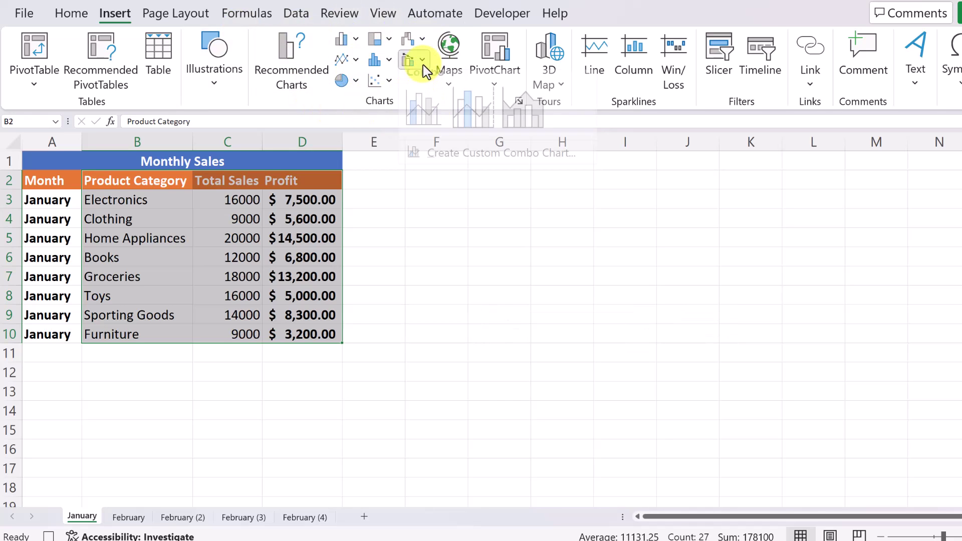
click(435, 125)
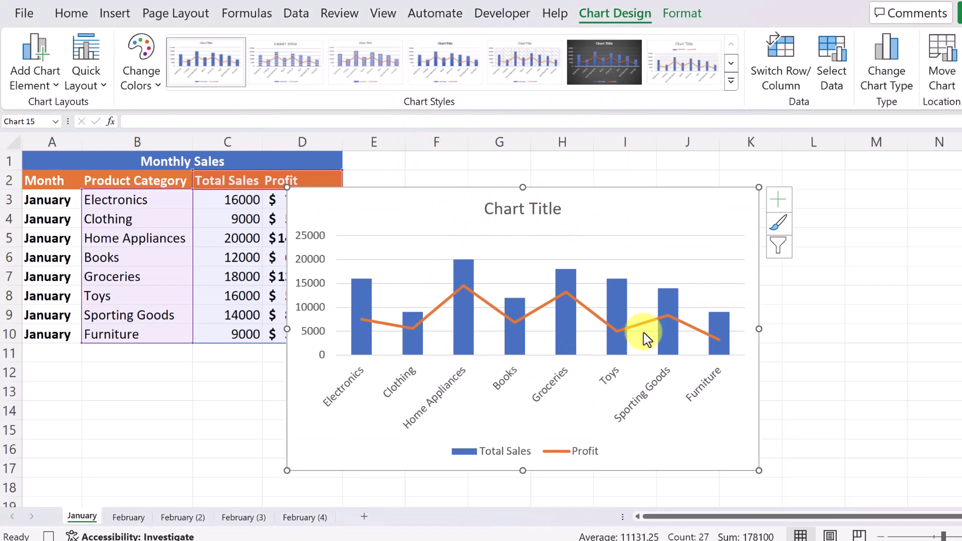
click(779, 203)
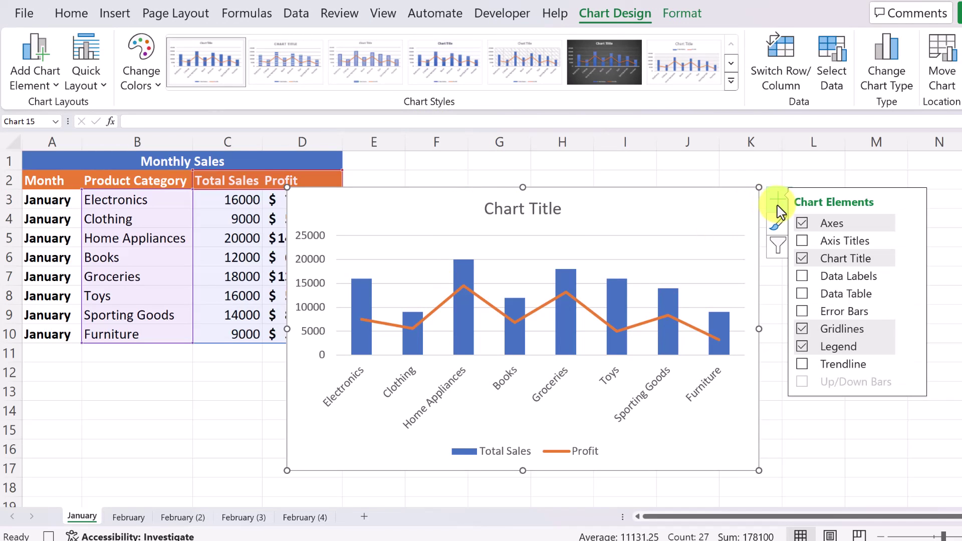
click(802, 259)
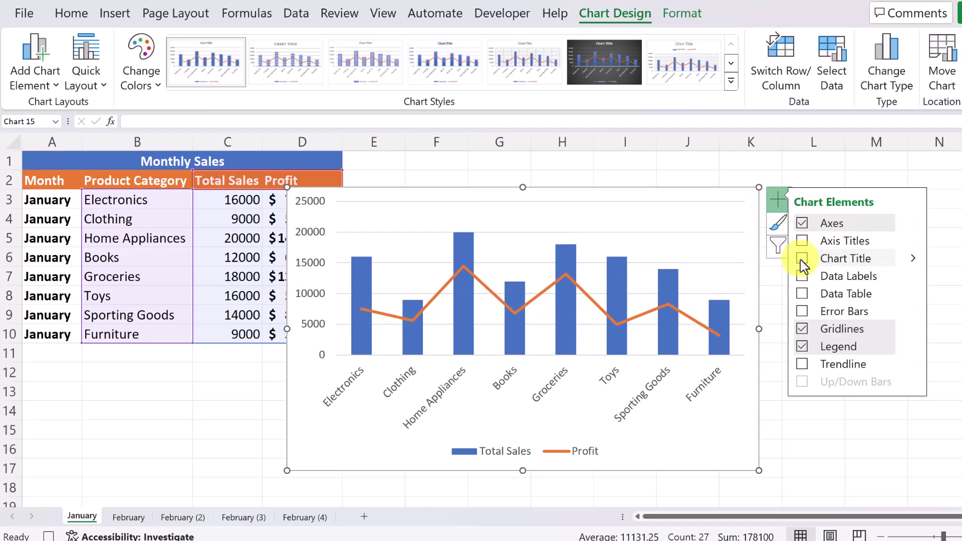
click(239, 433)
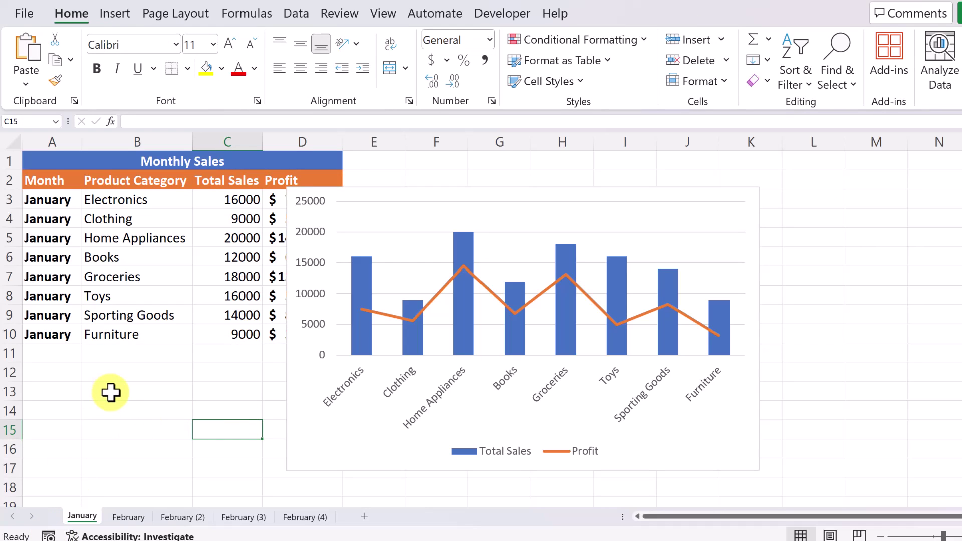
- Run the Chart macro on the February sheet and drag the new chart beside the data table
click(131, 517)
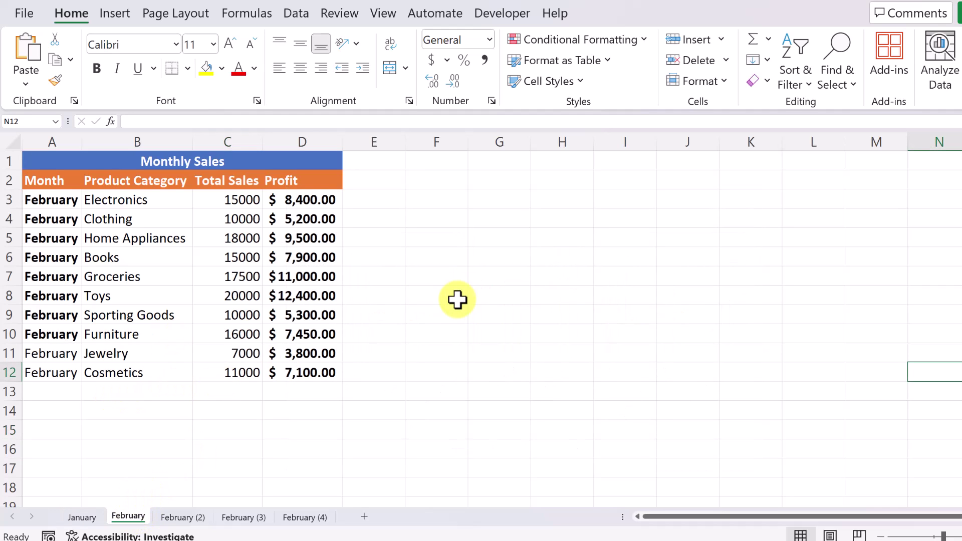
click(499, 13)
click(70, 54)
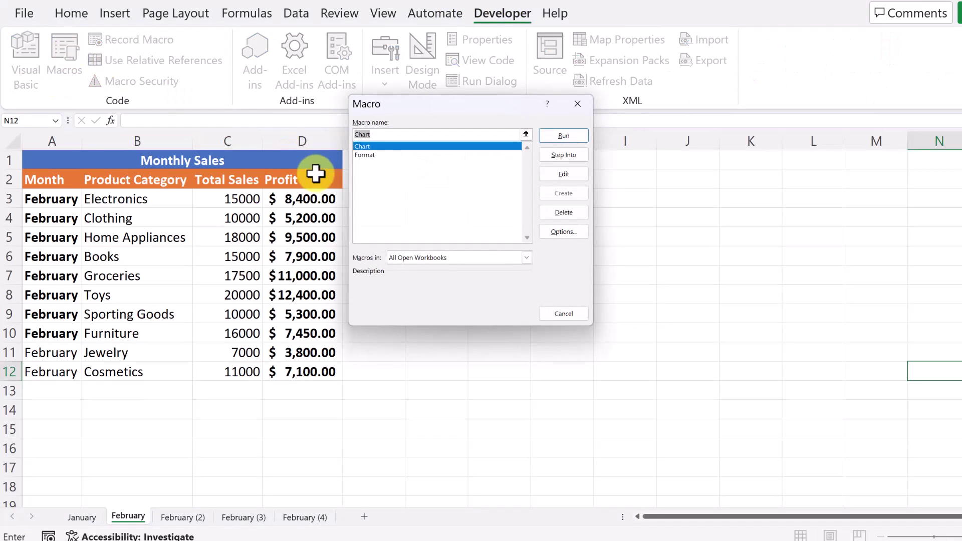
click(569, 142)
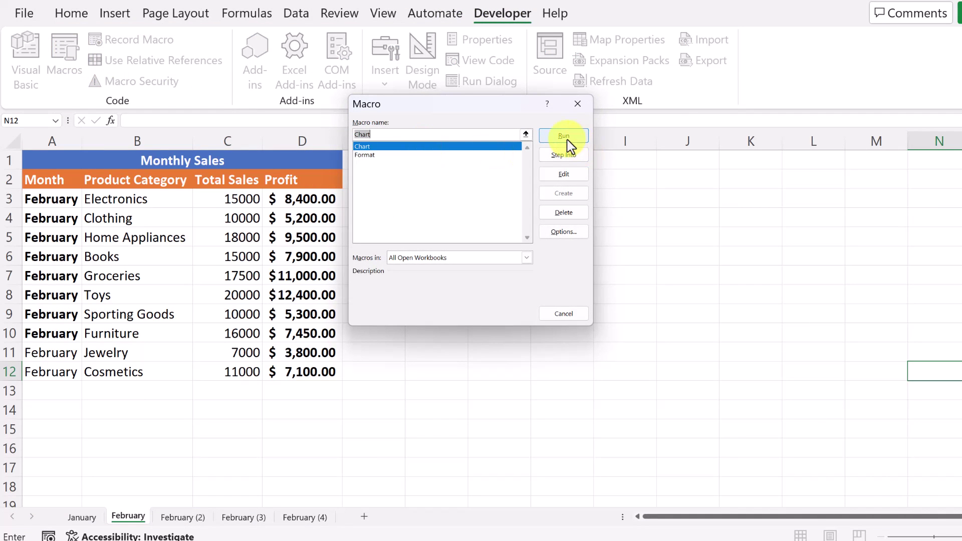
drag(668, 337, 503, 329)
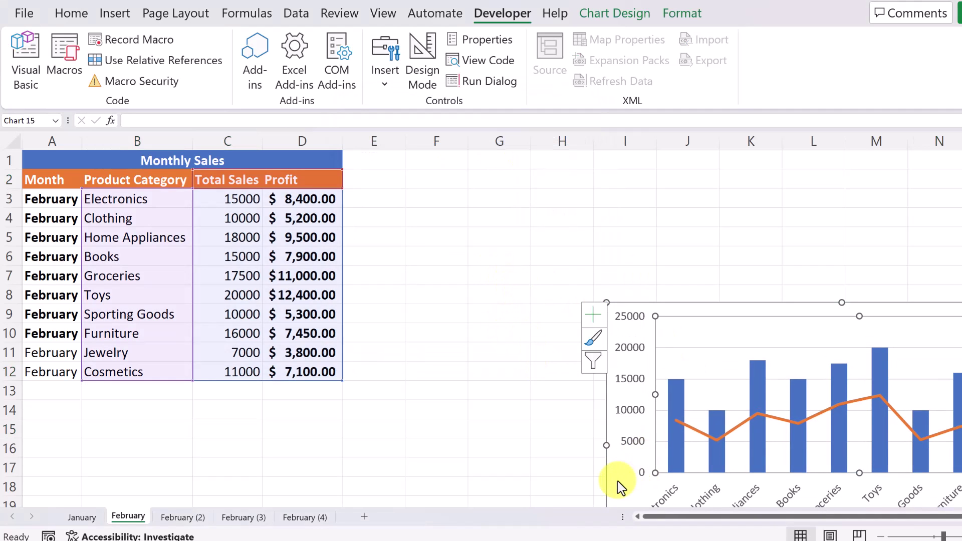
drag(618, 480, 405, 402)
click(305, 431)
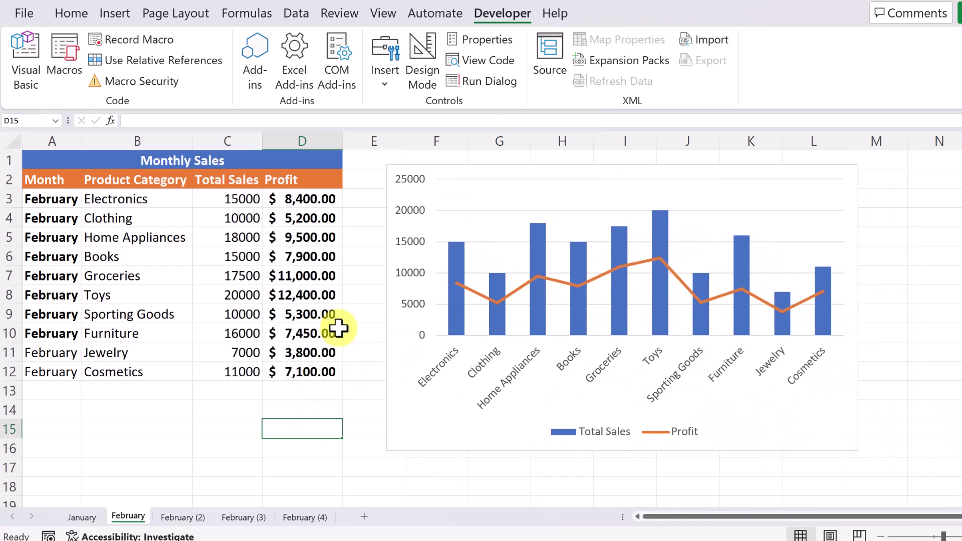
- On February (2), draw a form button below the Format button and assign it the Chart macro
click(183, 517)
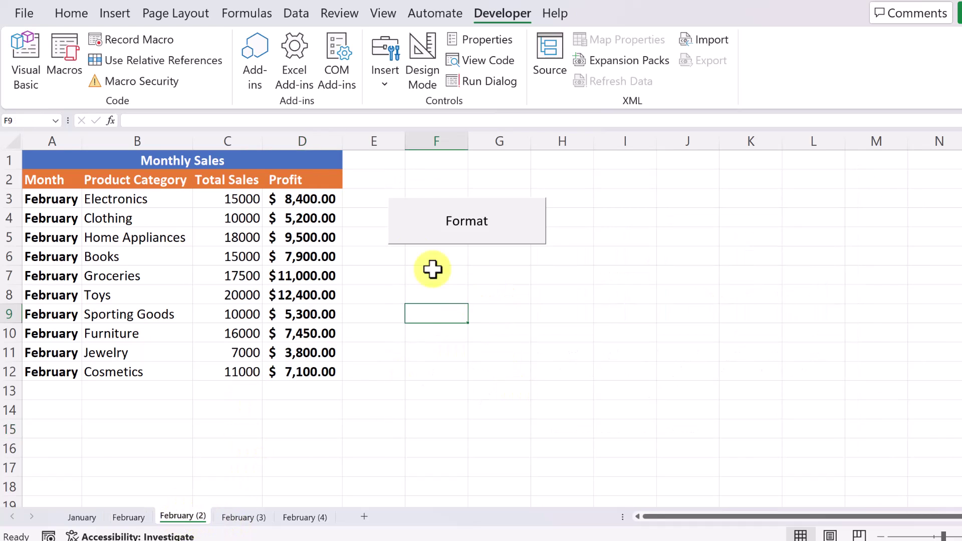
click(536, 299)
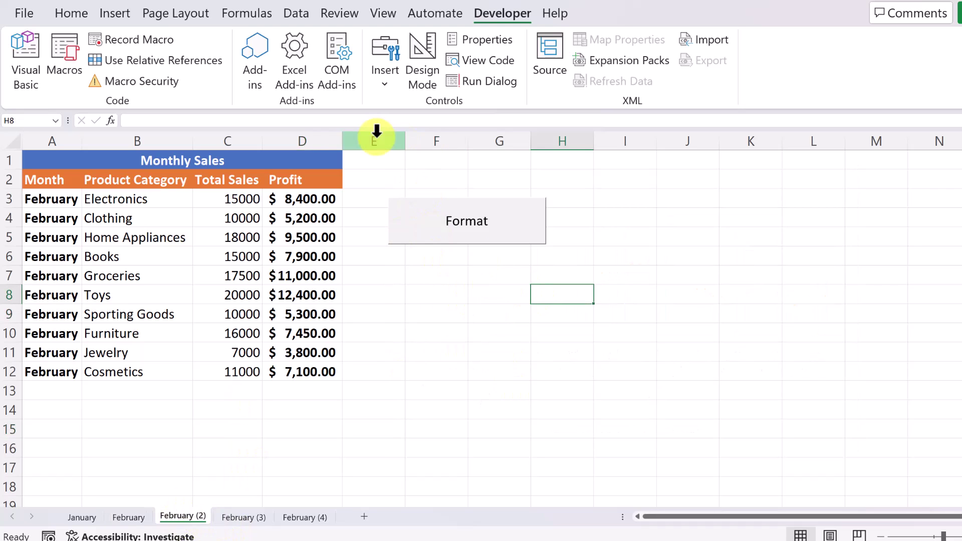
click(385, 75)
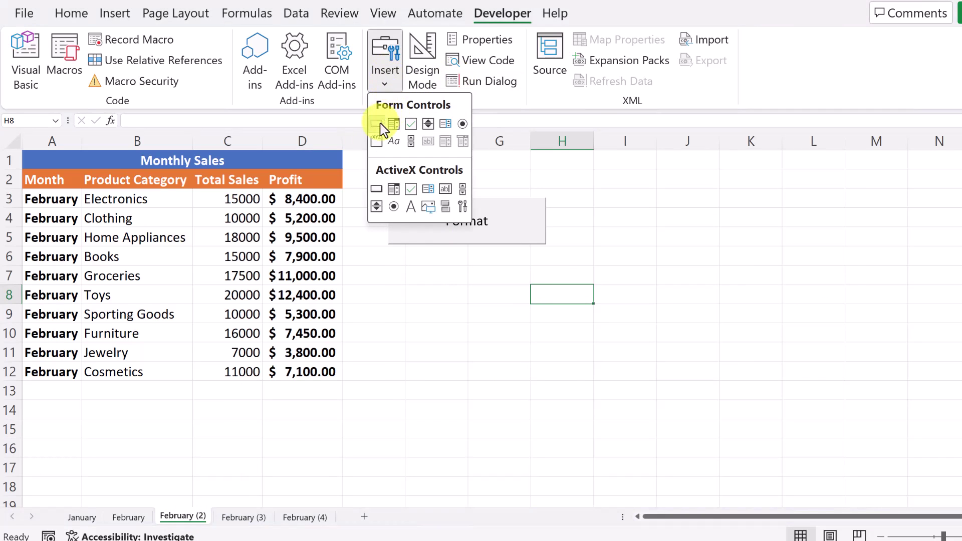
click(381, 124)
drag(392, 264, 547, 316)
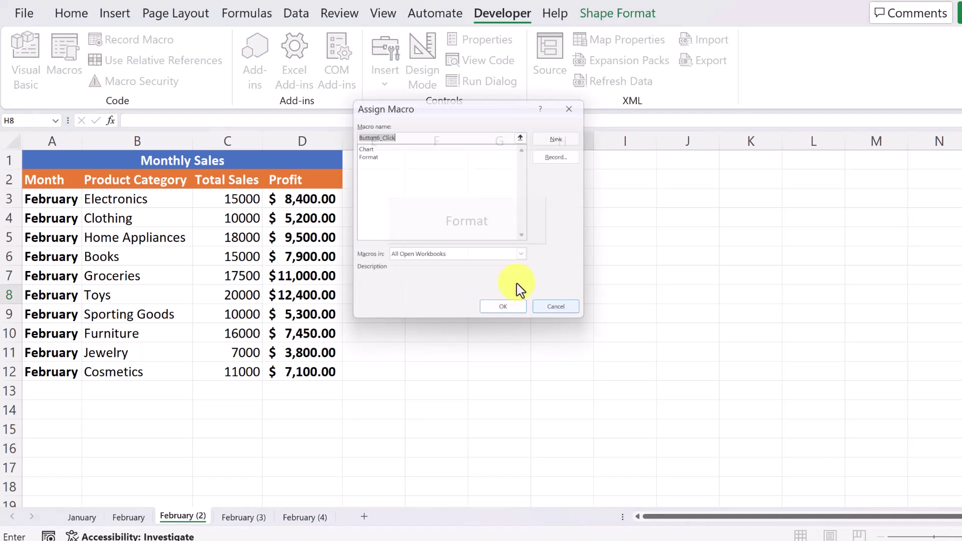
click(374, 146)
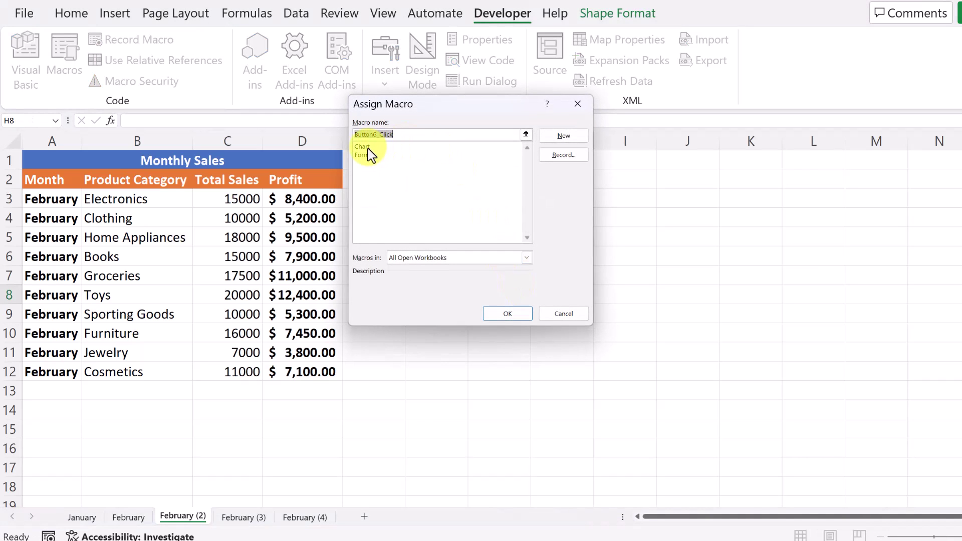
click(509, 314)
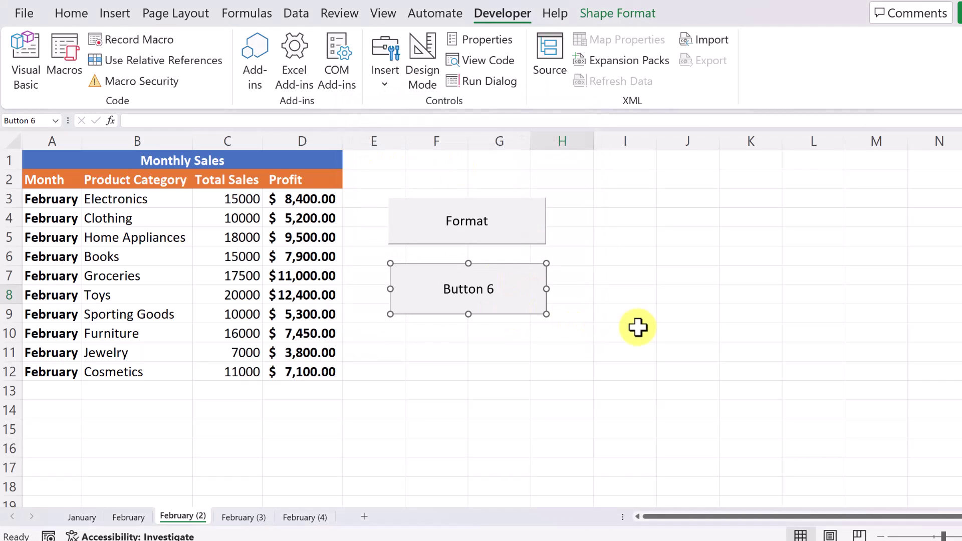
- Rename the new button's label from Button 6 to Chart
click(443, 290)
drag(443, 291, 507, 292)
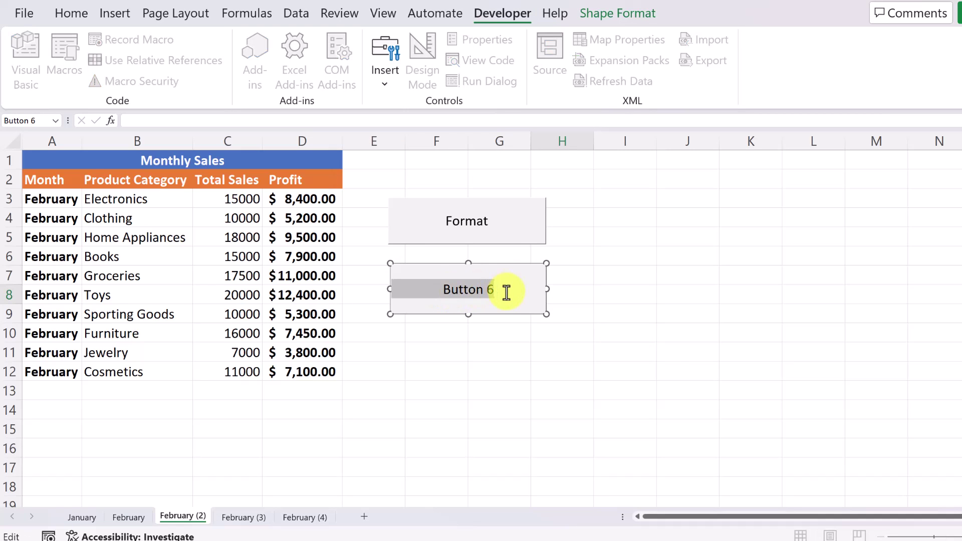
text(Chart)
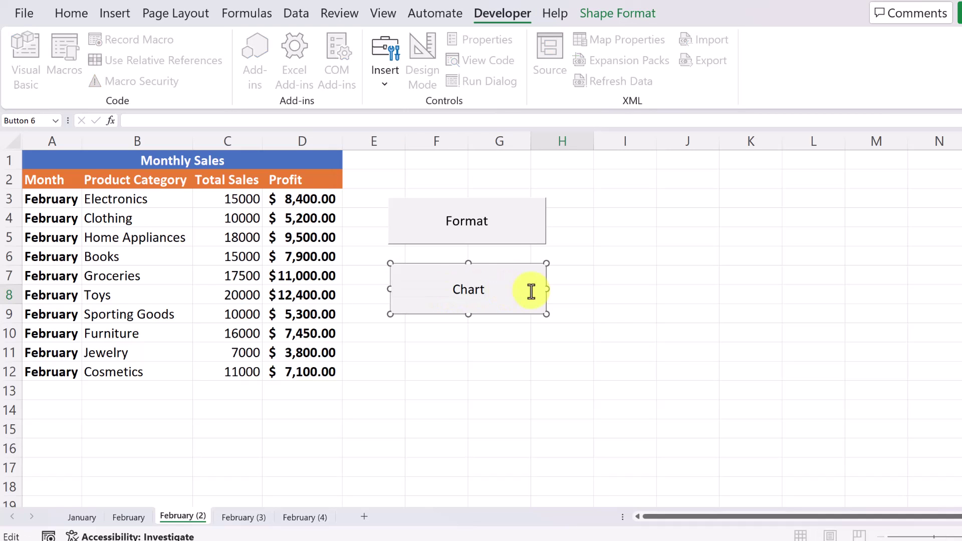
click(610, 310)
- Test the Chart button and move the generated chart closer to the buttons
click(463, 296)
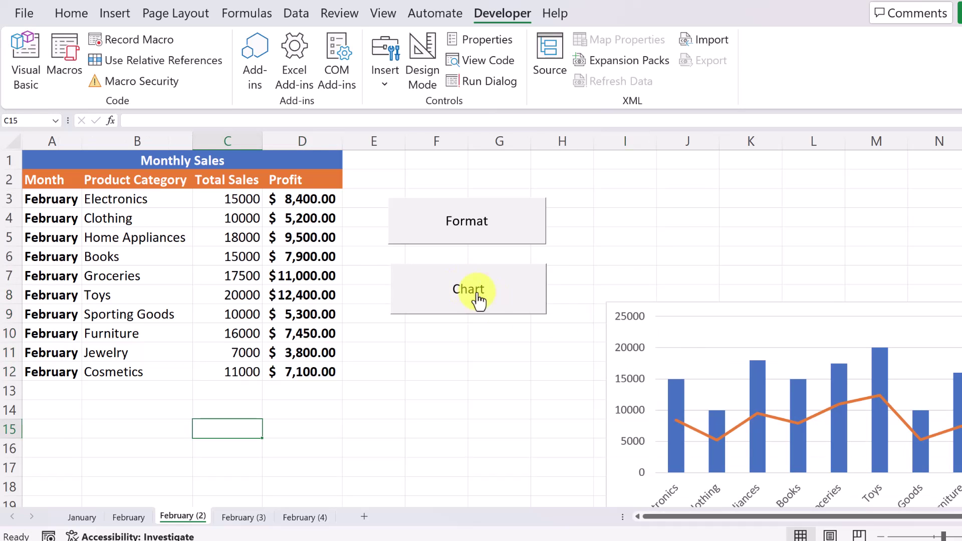
drag(659, 346, 600, 350)
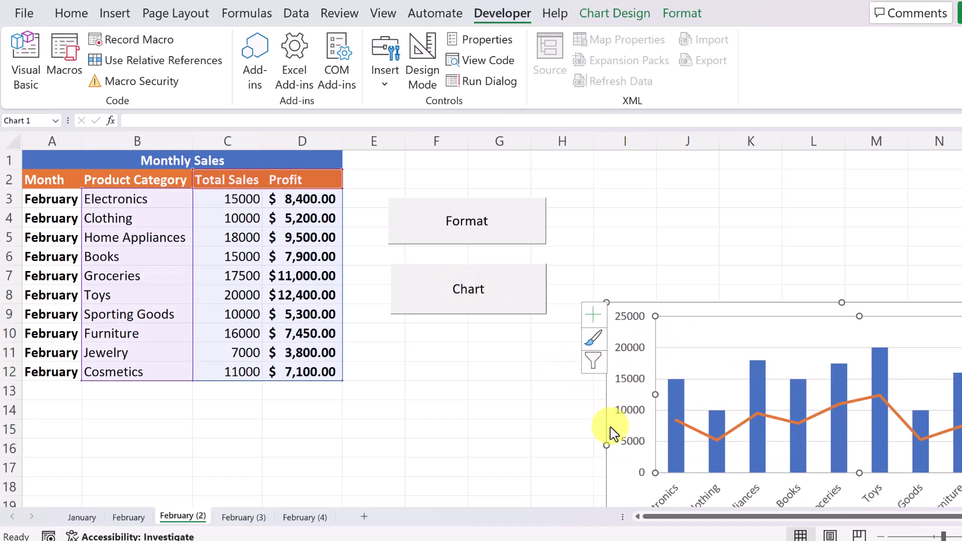
drag(612, 430, 570, 320)
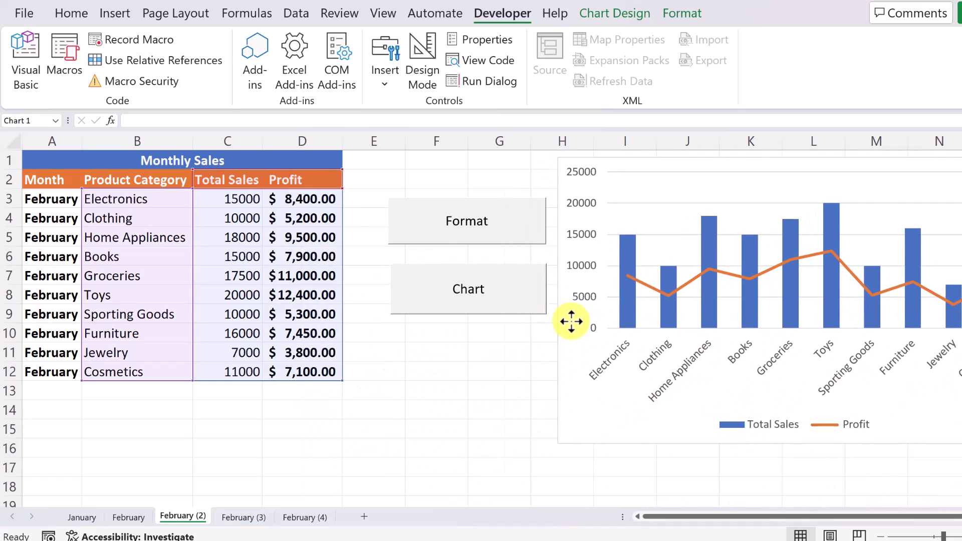
click(409, 431)
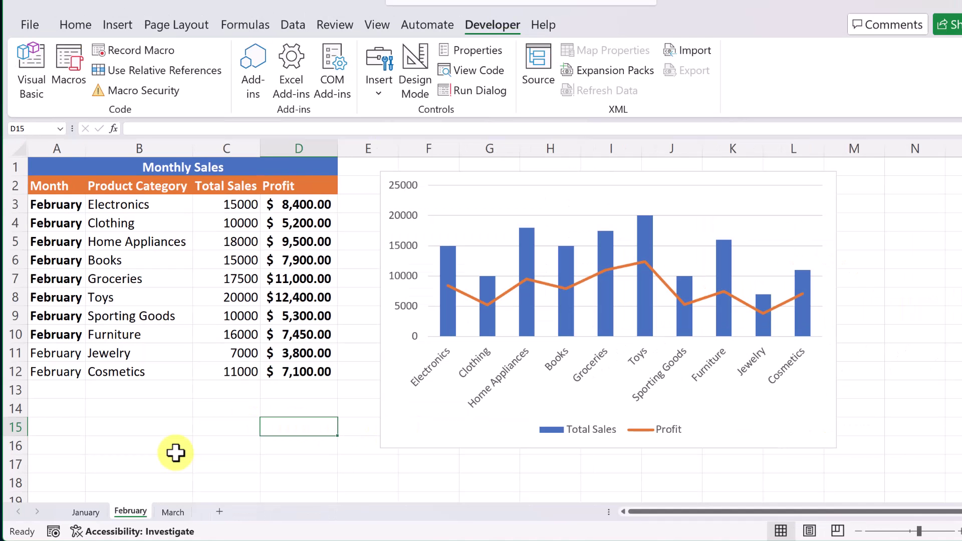
- Step through the January and February sheets to the unformatted March sheet
click(86, 513)
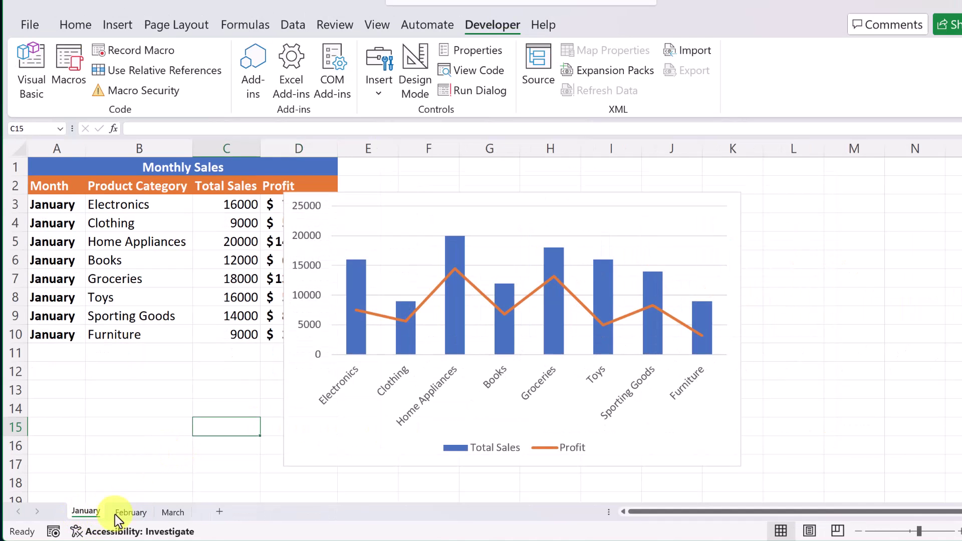
click(130, 512)
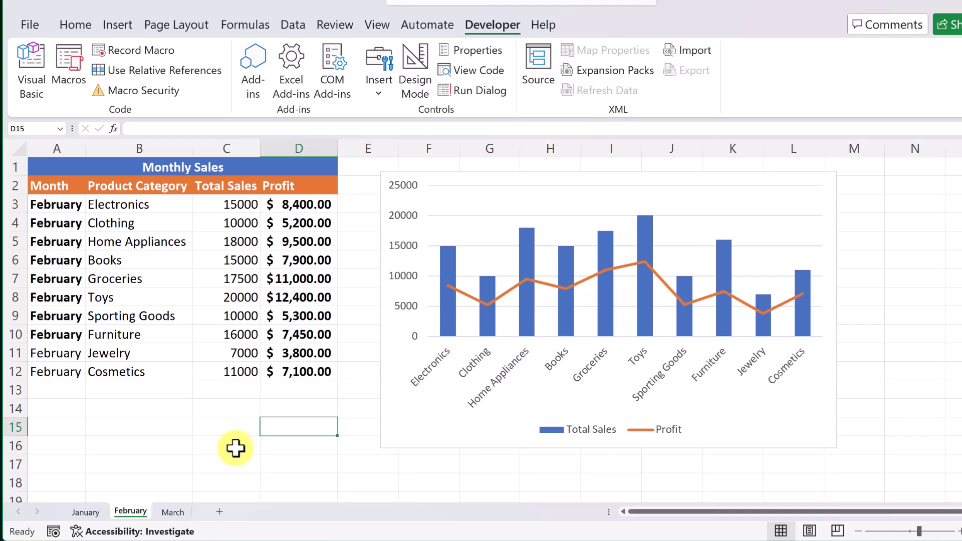
click(171, 511)
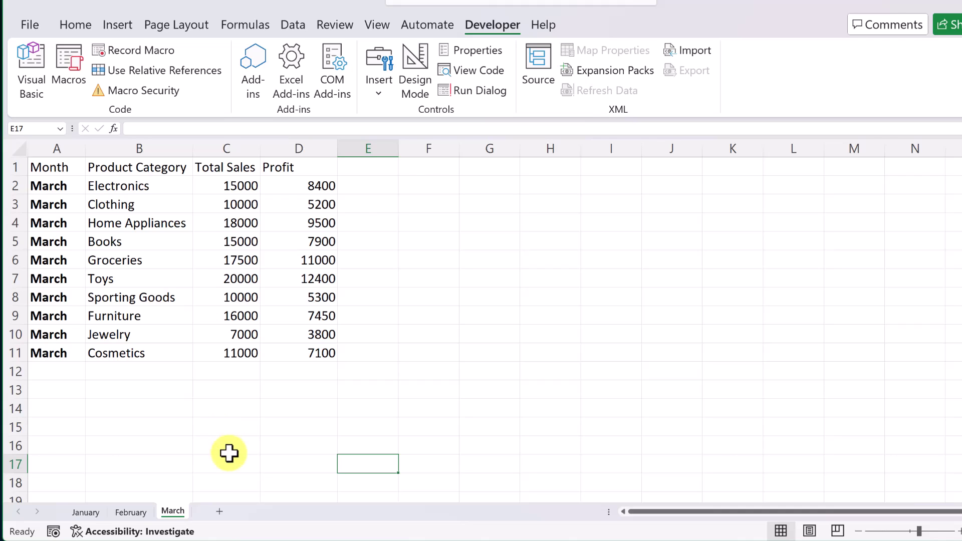
- Save the workbook as 'monthly sales macro' with the Excel Macro-Enabled Workbook (*.xlsm) type
click(25, 26)
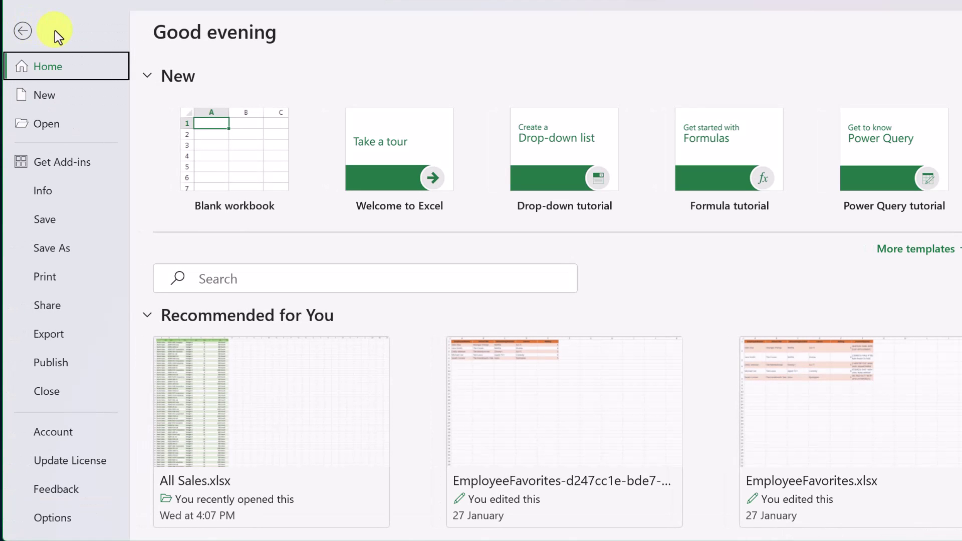
click(67, 247)
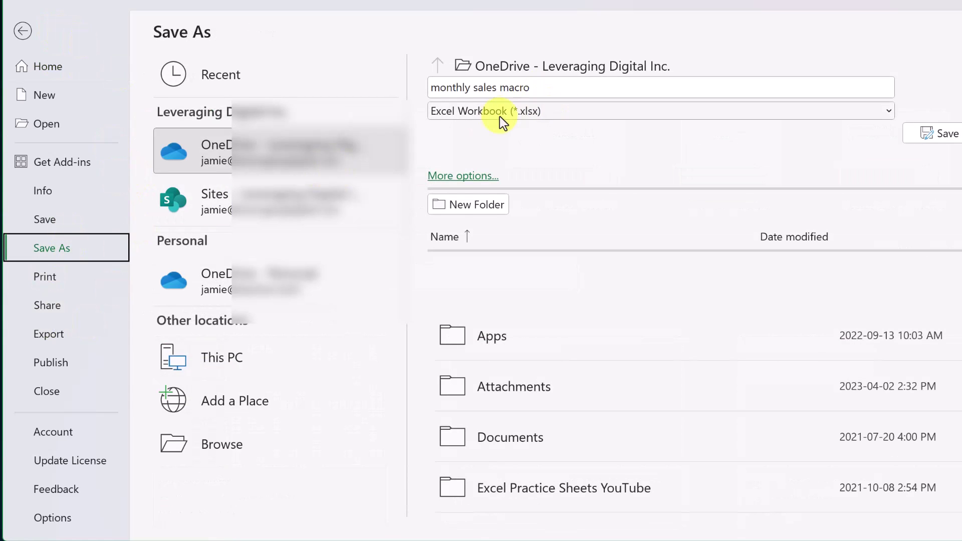
click(889, 111)
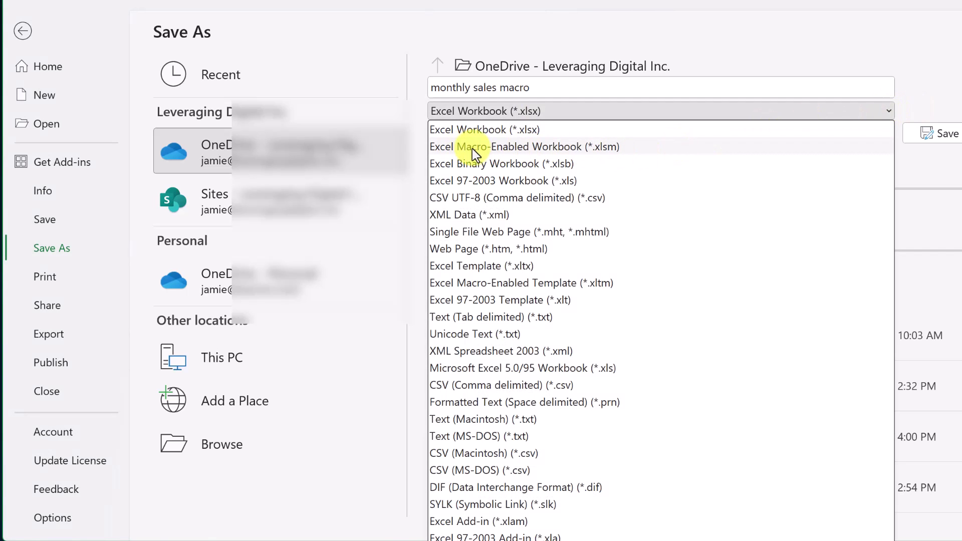
click(487, 148)
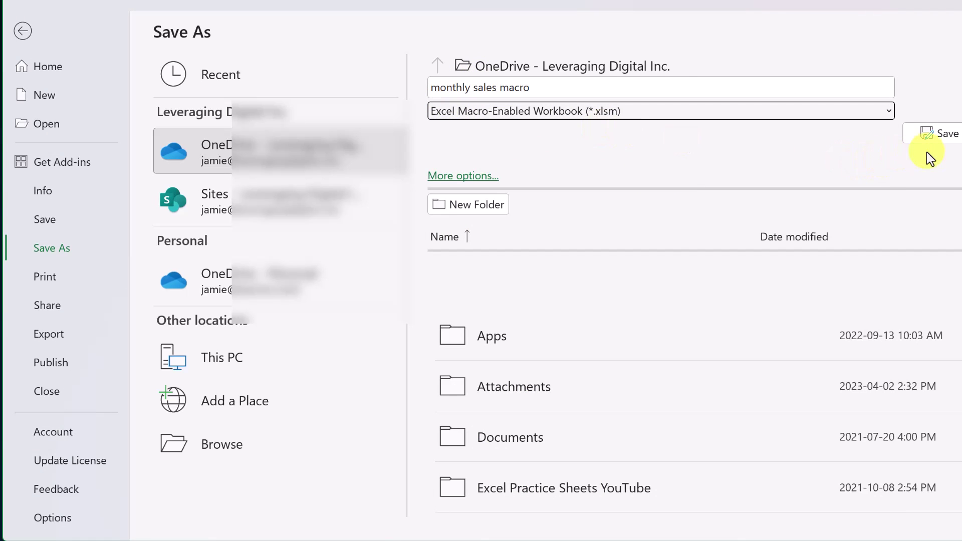
click(945, 133)
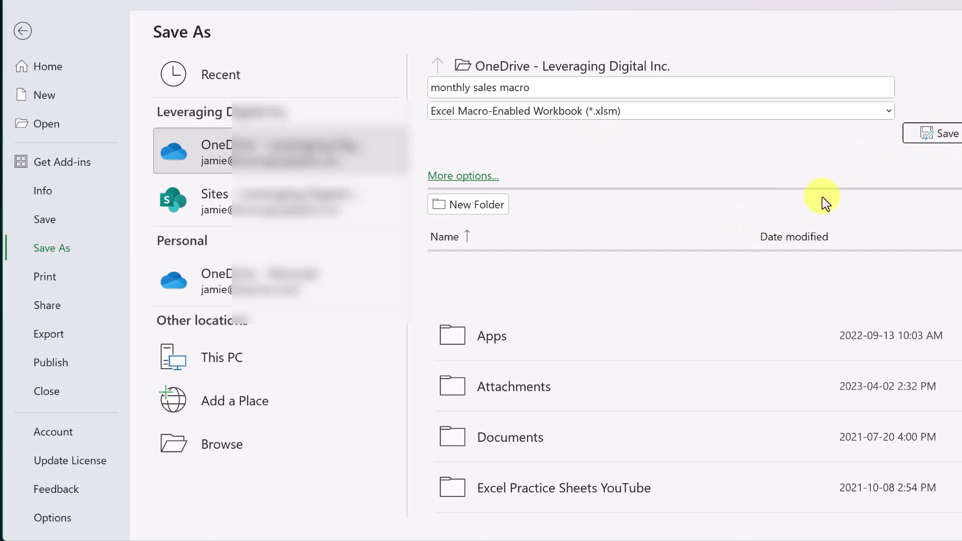